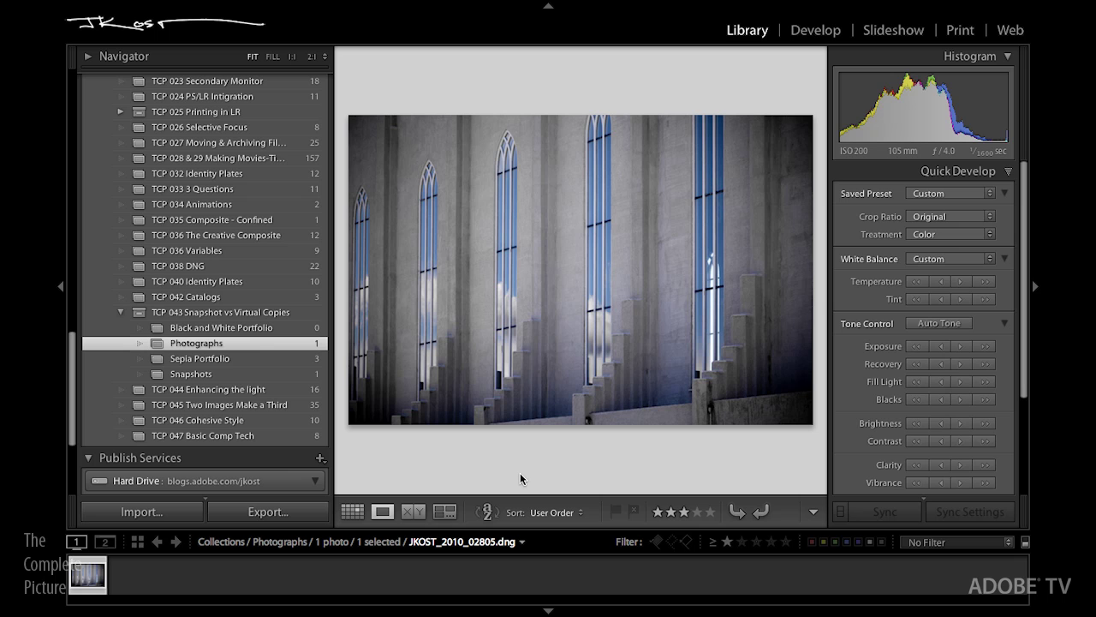
Switch the Library to Grid view, showing JKOST_2010_02805.dng as a thumbnail
key("g")
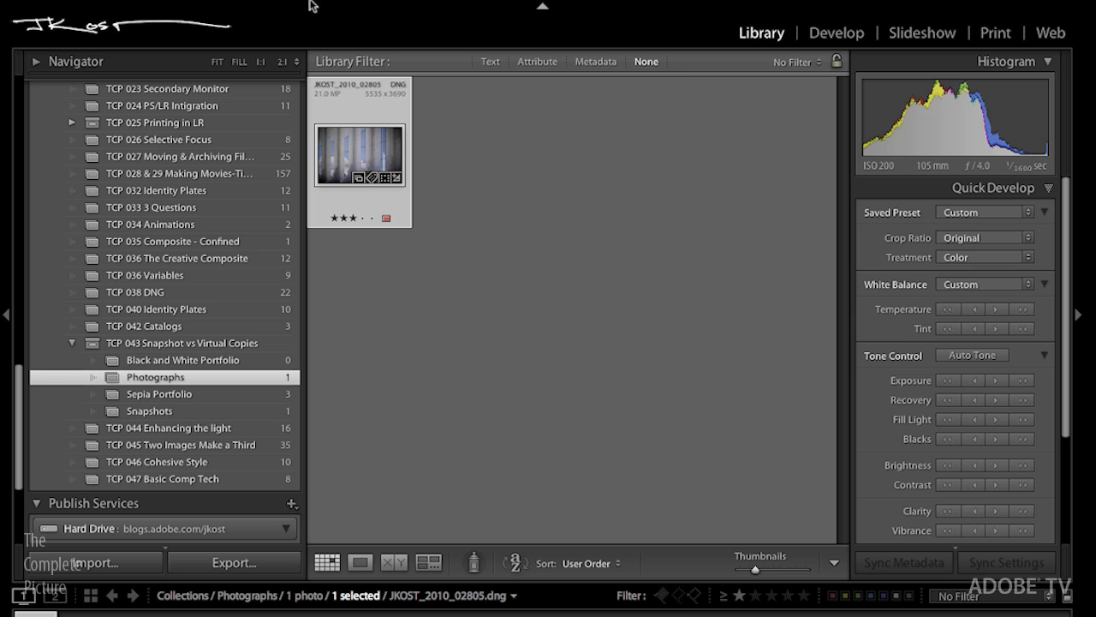
mouse_move(306, 4)
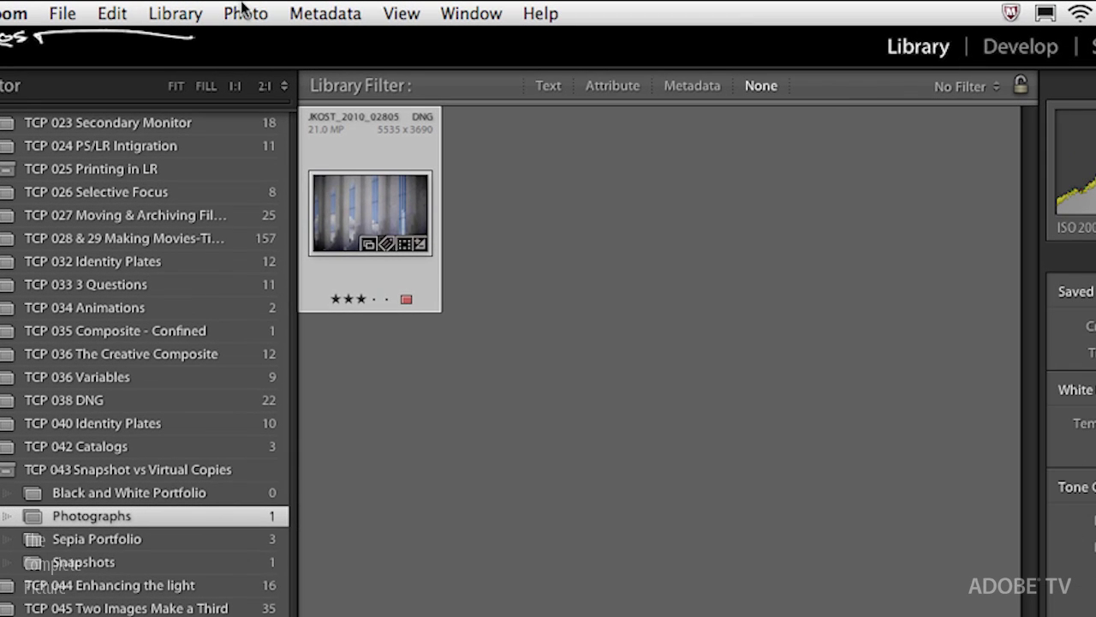
Create a virtual copy of JKOST_2010_02805.dng from the Photo menu
left_click(246, 13)
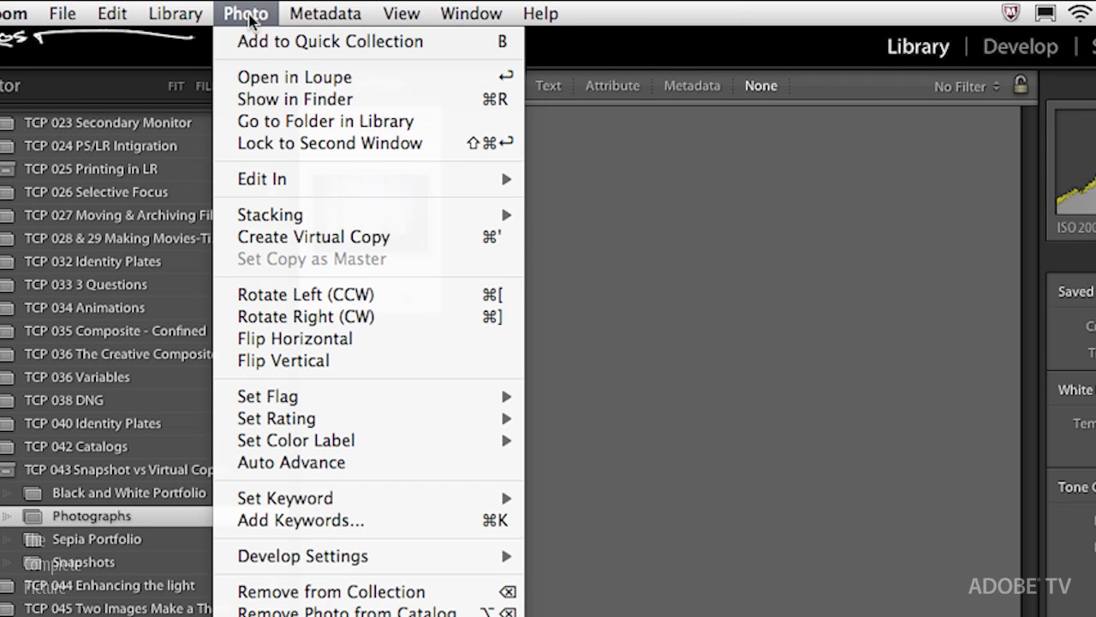
left_click(454, 248)
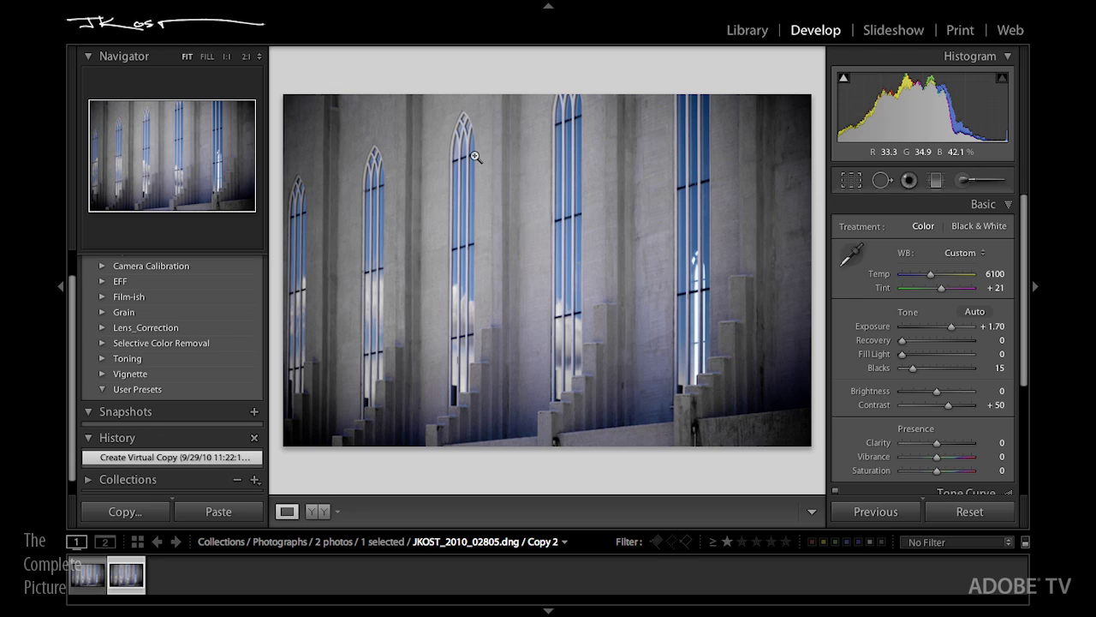
Convert Copy 2 to Black & White and compare it with the colour original in an enlarged filmstrip
key("v")
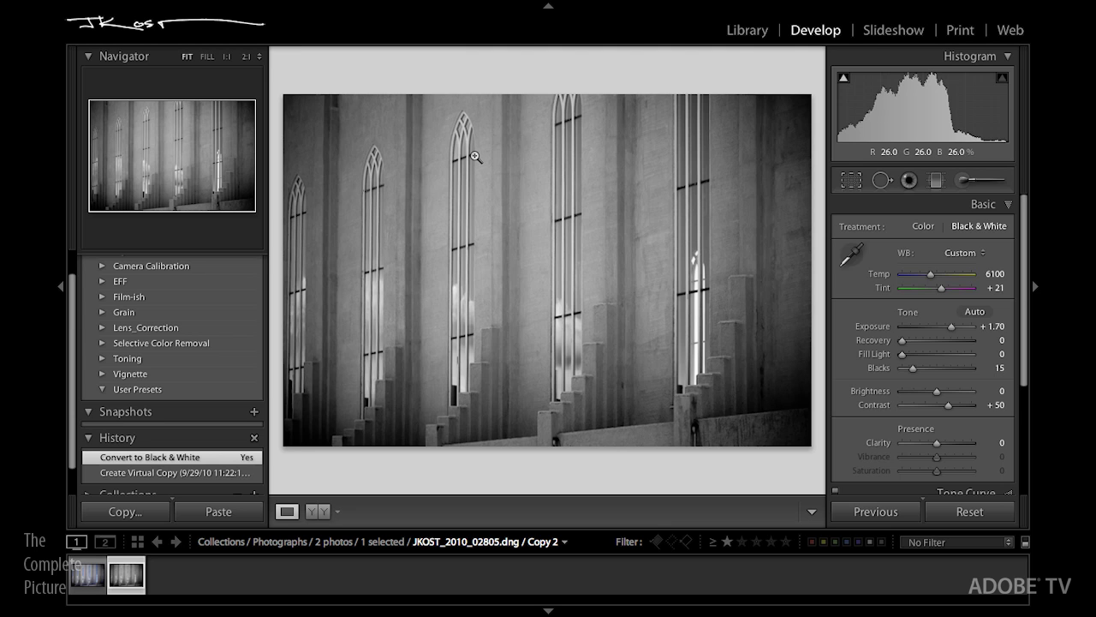
left_click_drag(508, 531, 529, 452)
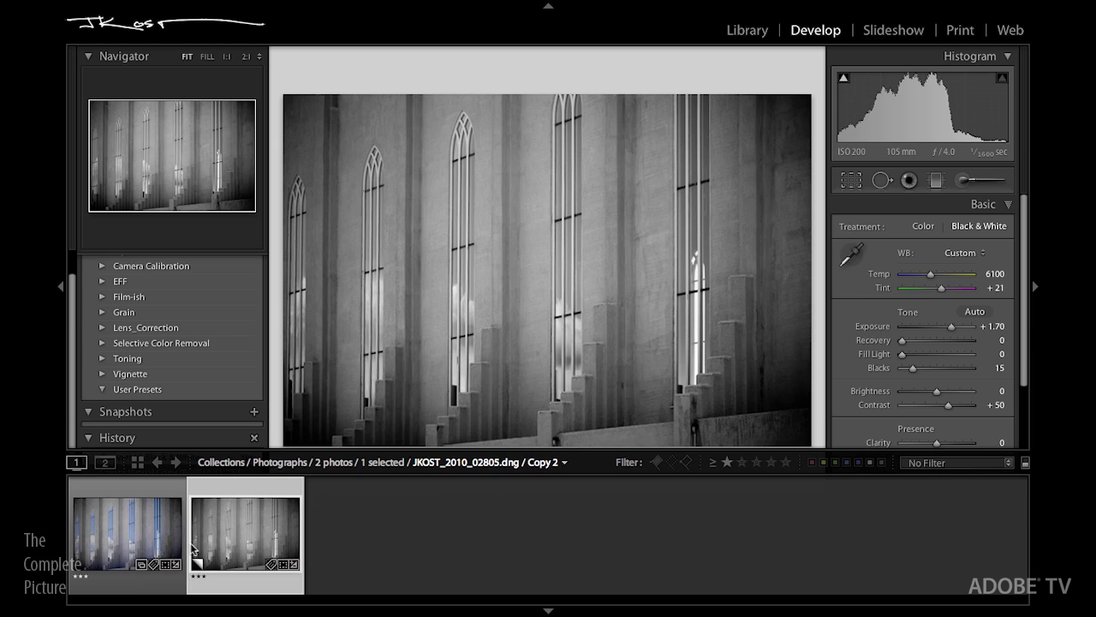
left_click(129, 542)
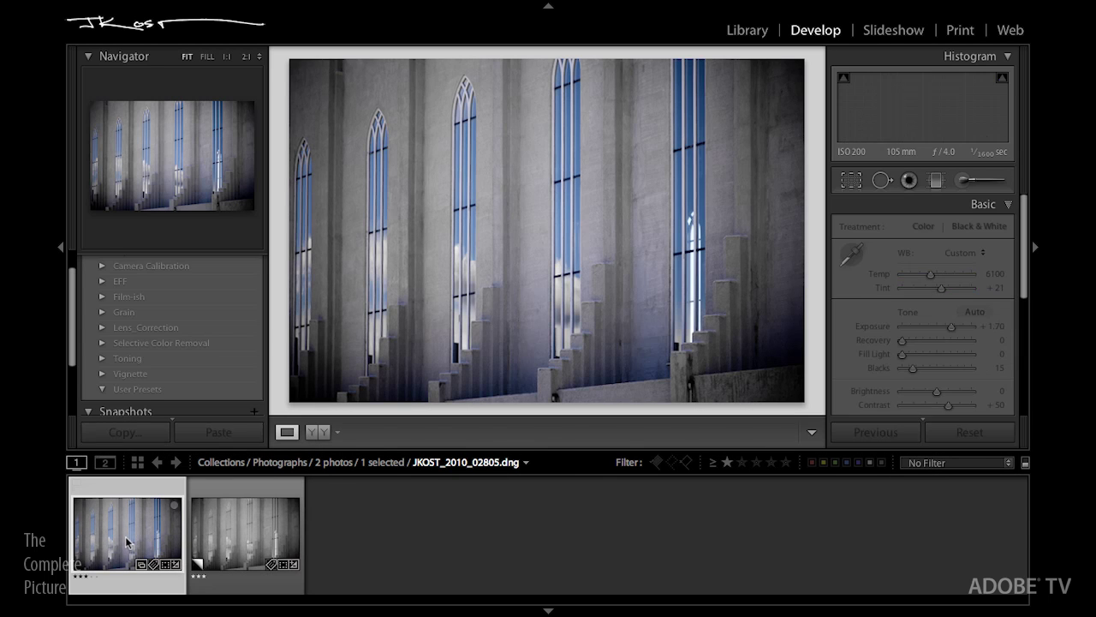
left_click(246, 537)
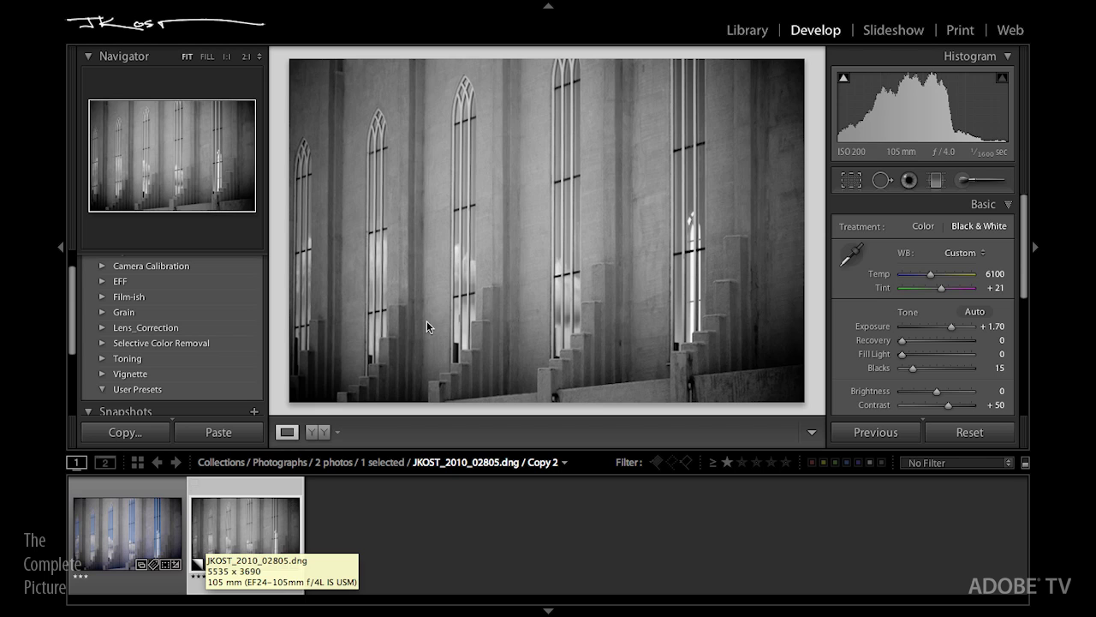
In the Library Metadata panel, set Copy 2's caption to 'Converted to Black and White'
left_click(748, 36)
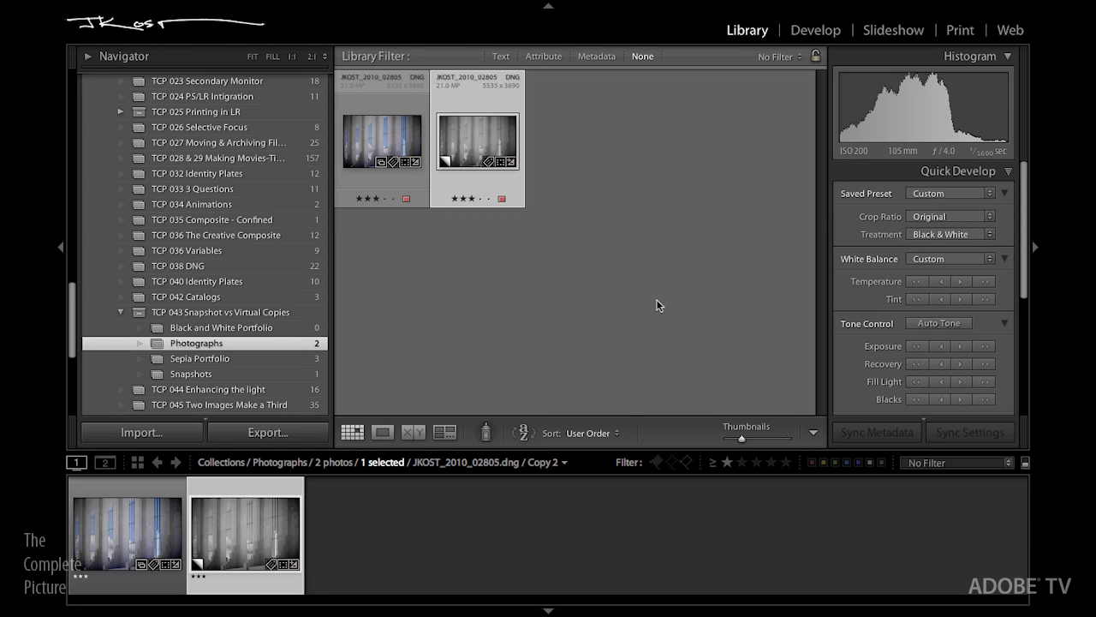
left_click(959, 171)
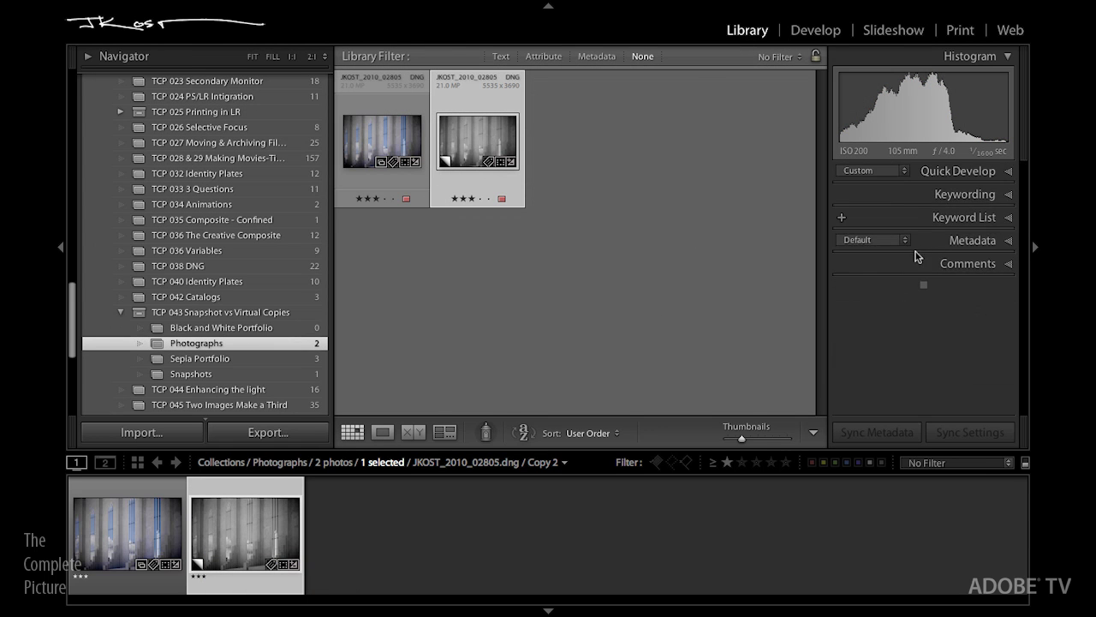
left_click(930, 243)
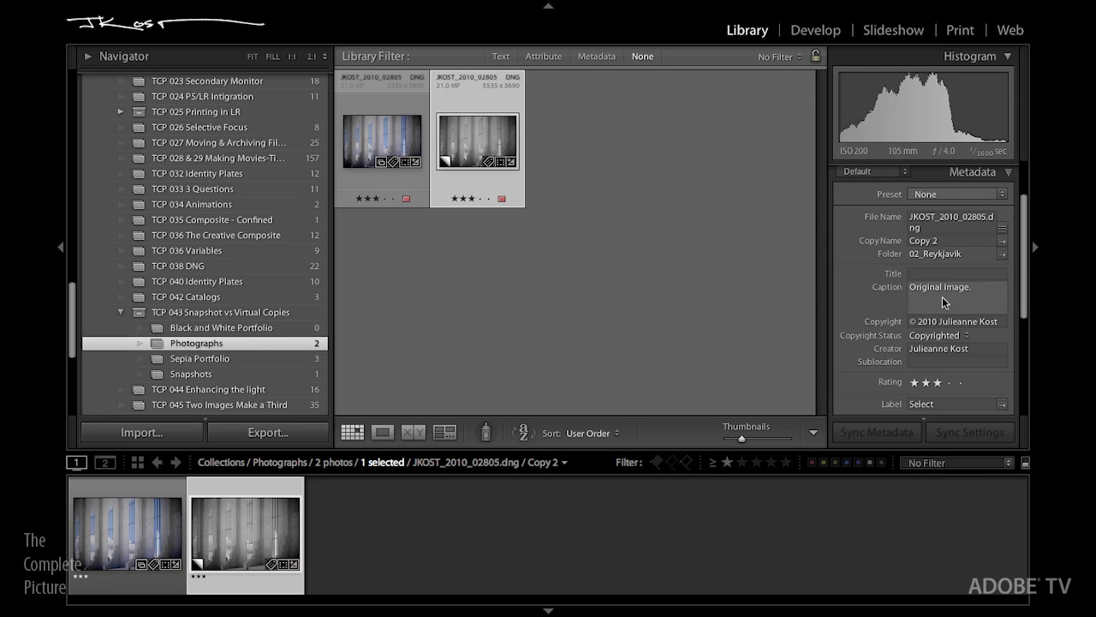
left_click(939, 305)
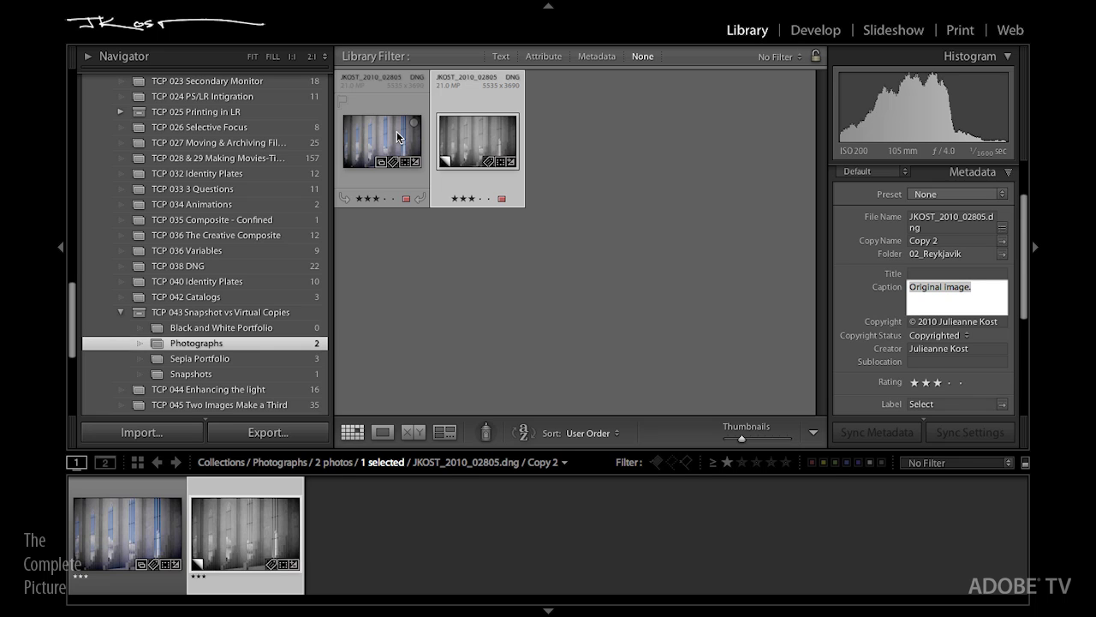
type("Converted")
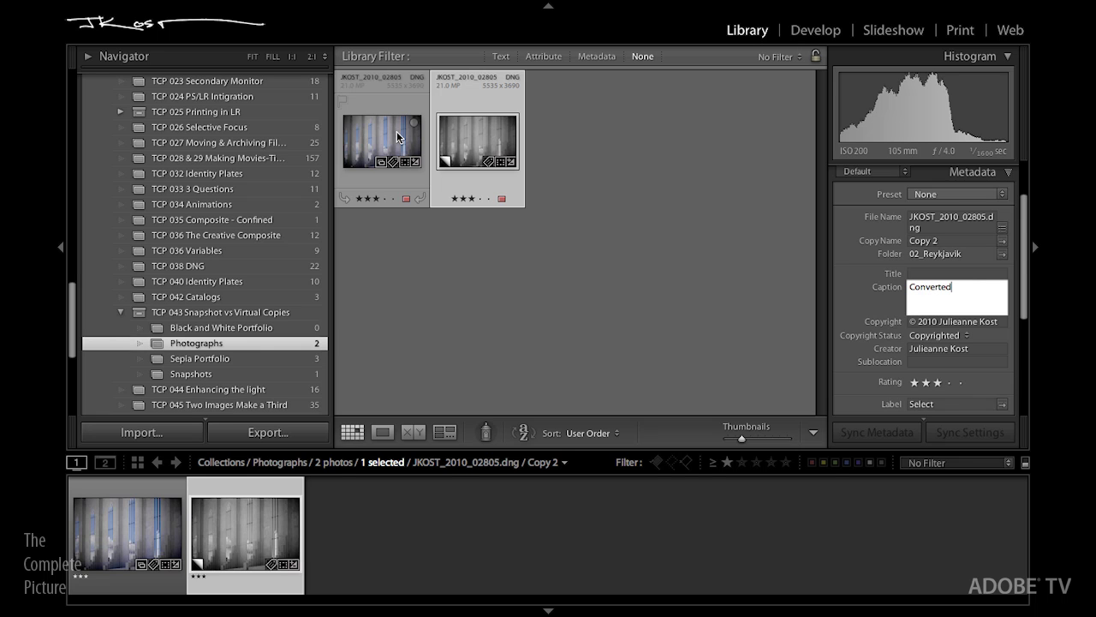
type(" to Black and White")
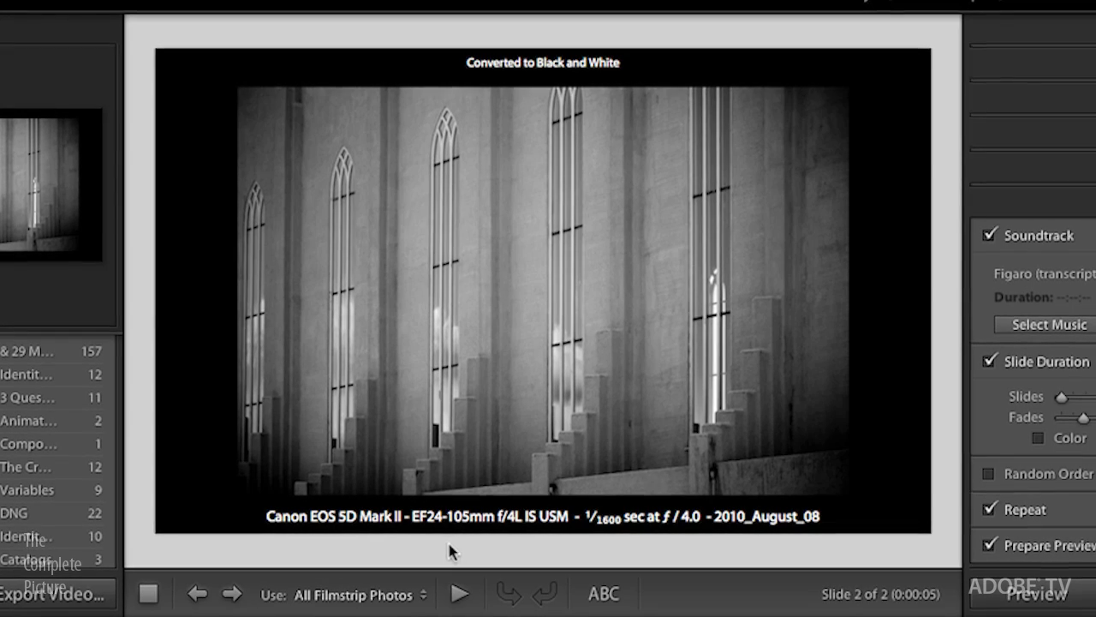
Keep Caption as the slide's title text and show the original's slide captioned 'Original image.'
left_click(546, 68)
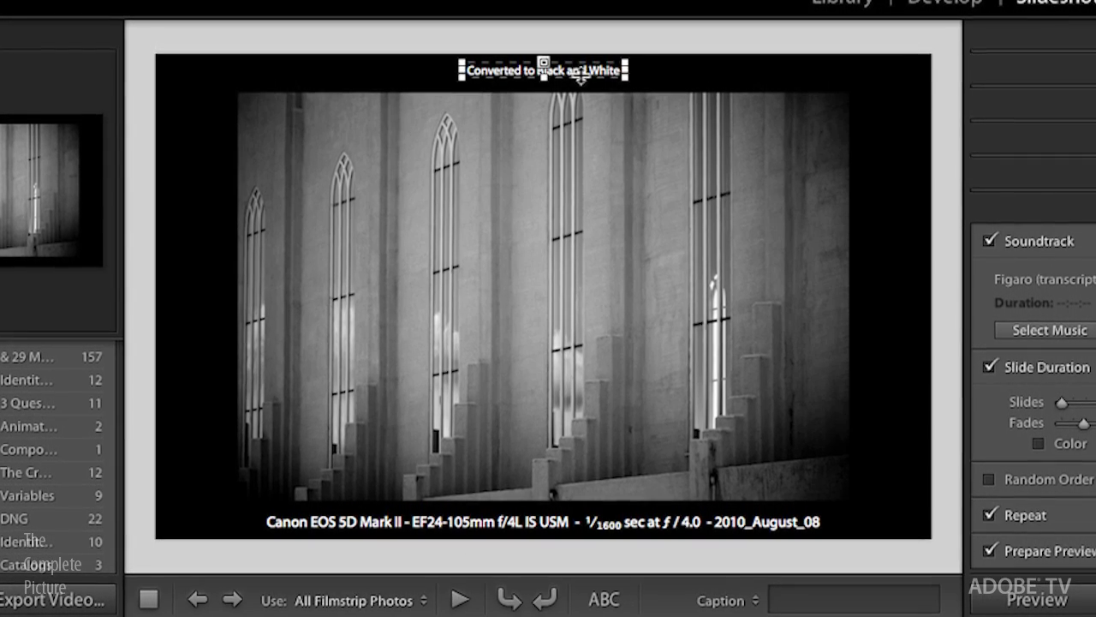
left_click(651, 77)
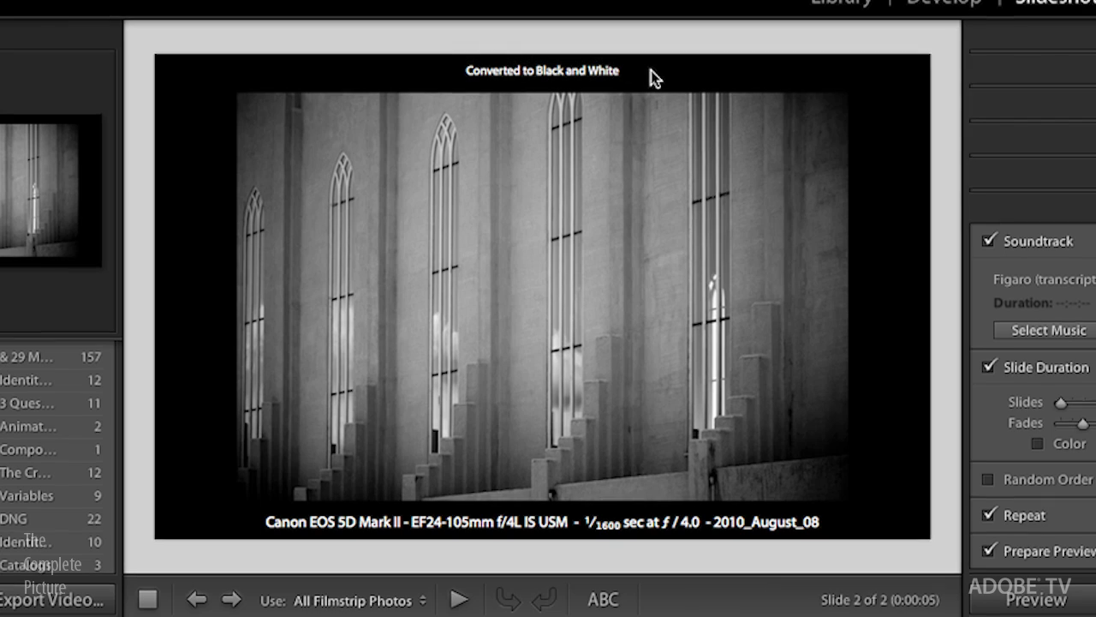
left_click(582, 66)
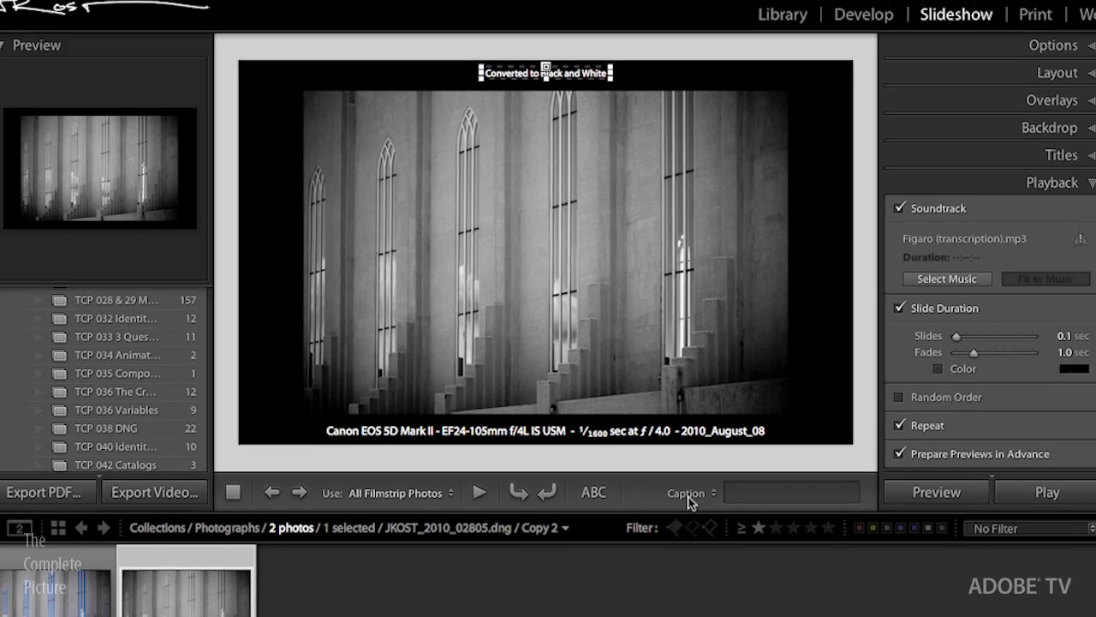
left_click(719, 591)
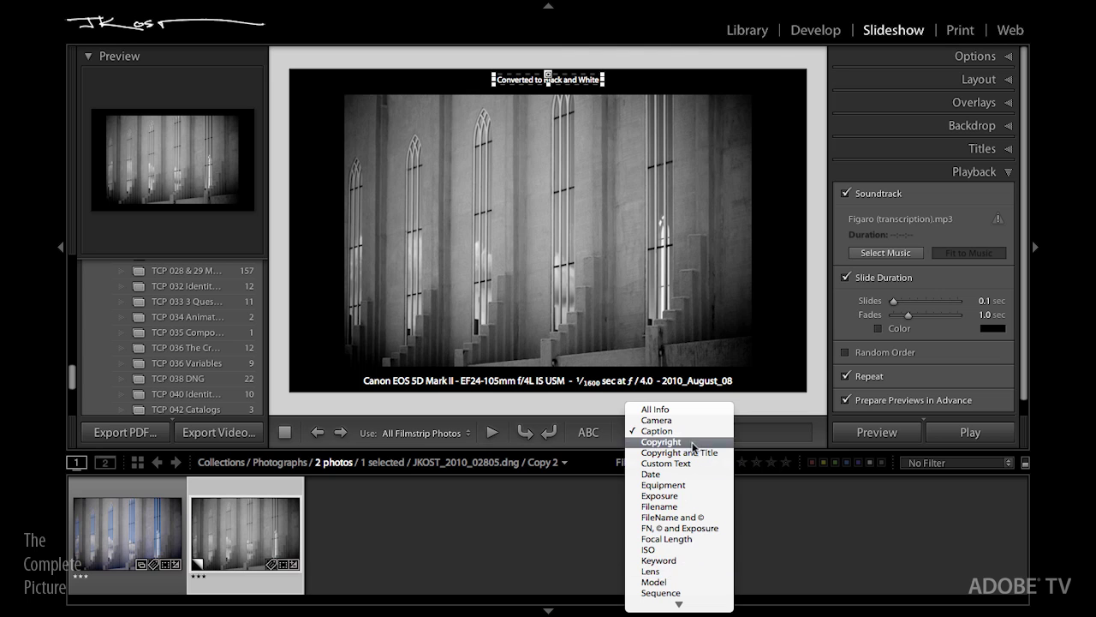
left_click(696, 431)
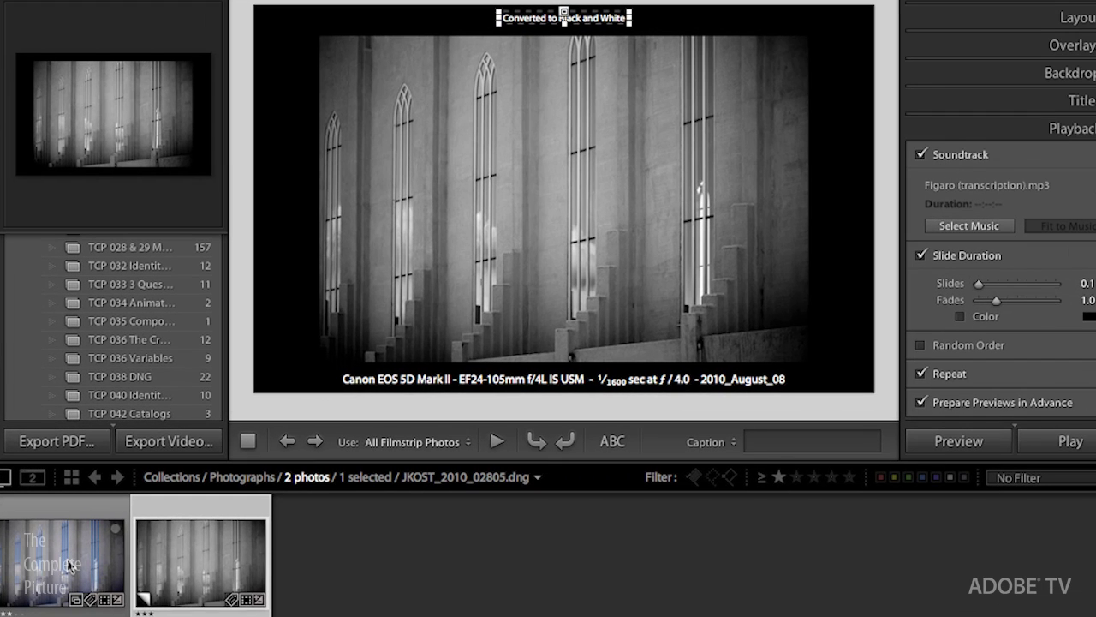
left_click(127, 532)
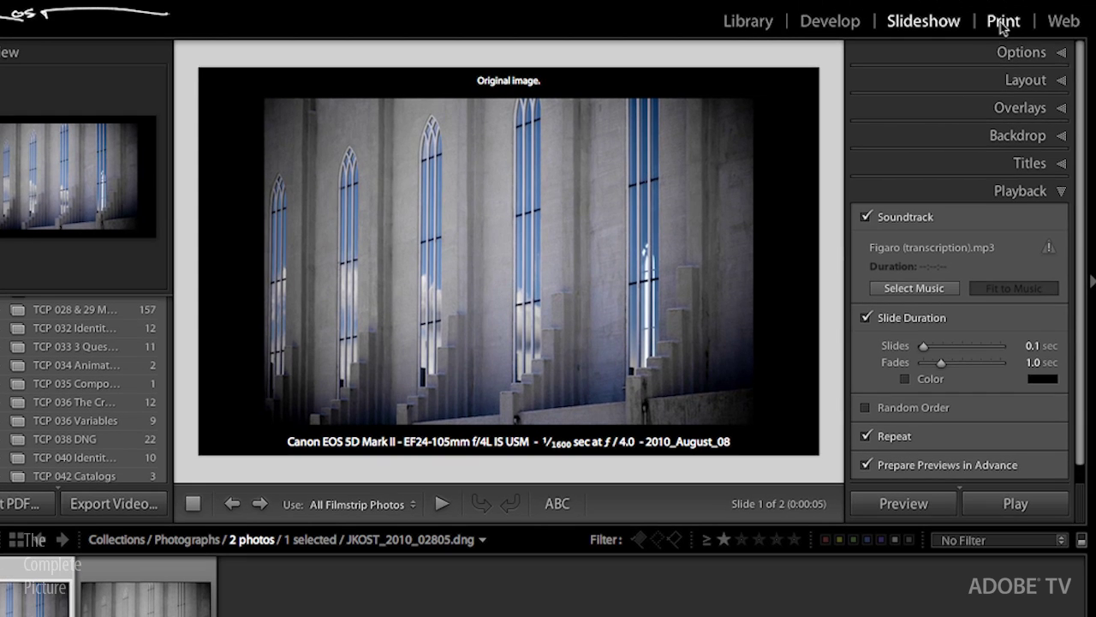
In Print, choose the Custom Package layout style and place the black-and-white copy on the page
left_click(1000, 24)
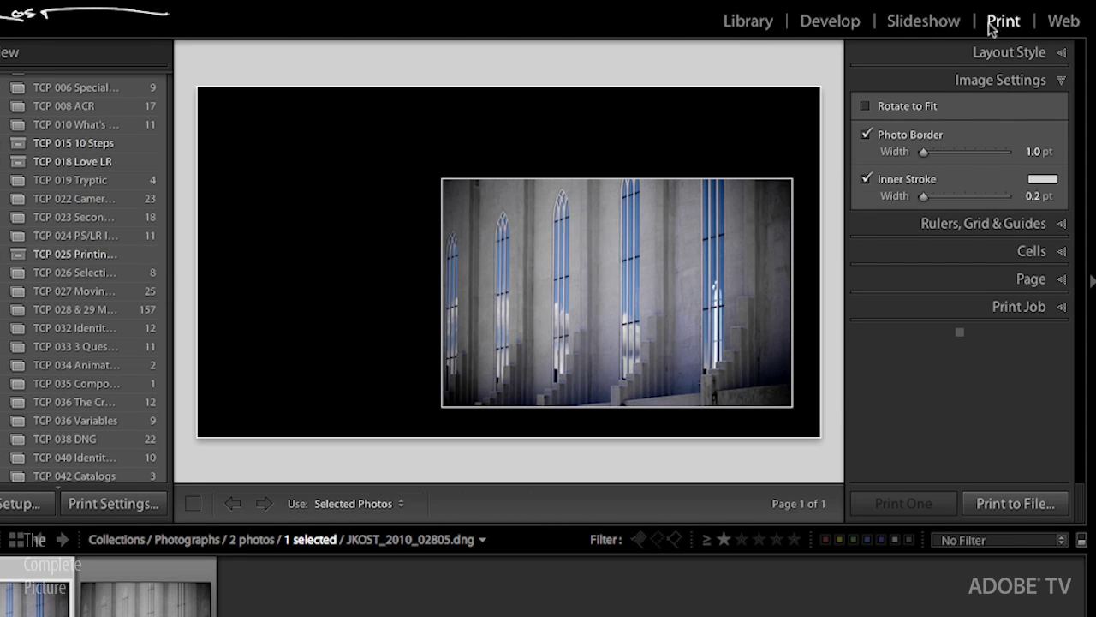
left_click(981, 53)
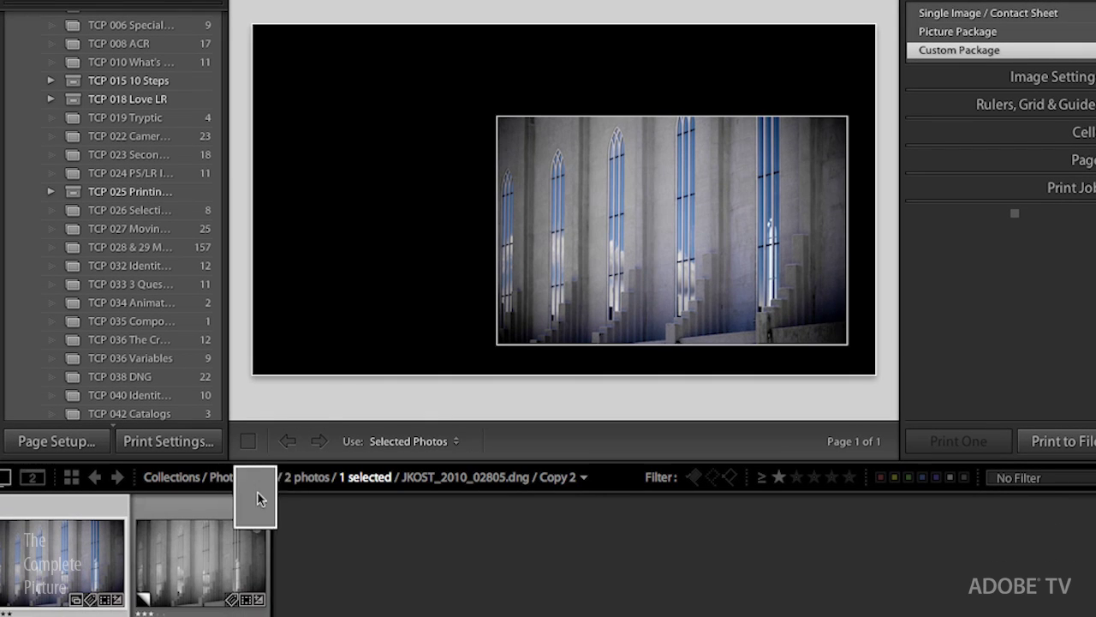
left_click_drag(257, 498, 390, 196)
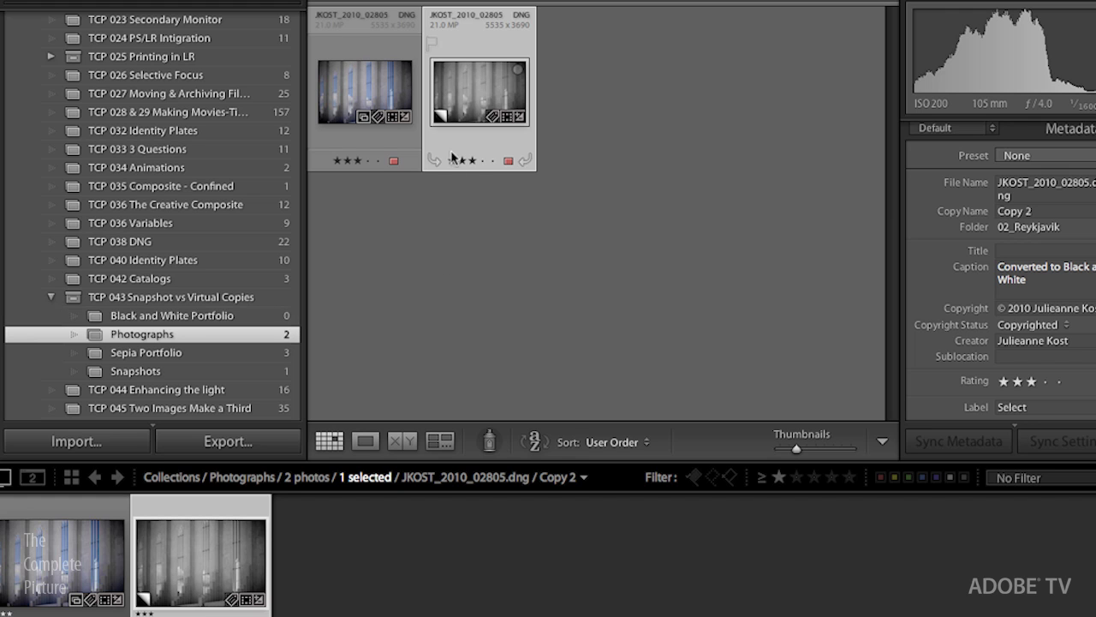
Add the original photo to the Black and White Portfolio and Sepia Portfolio collections
left_click(383, 93, "ctrl")
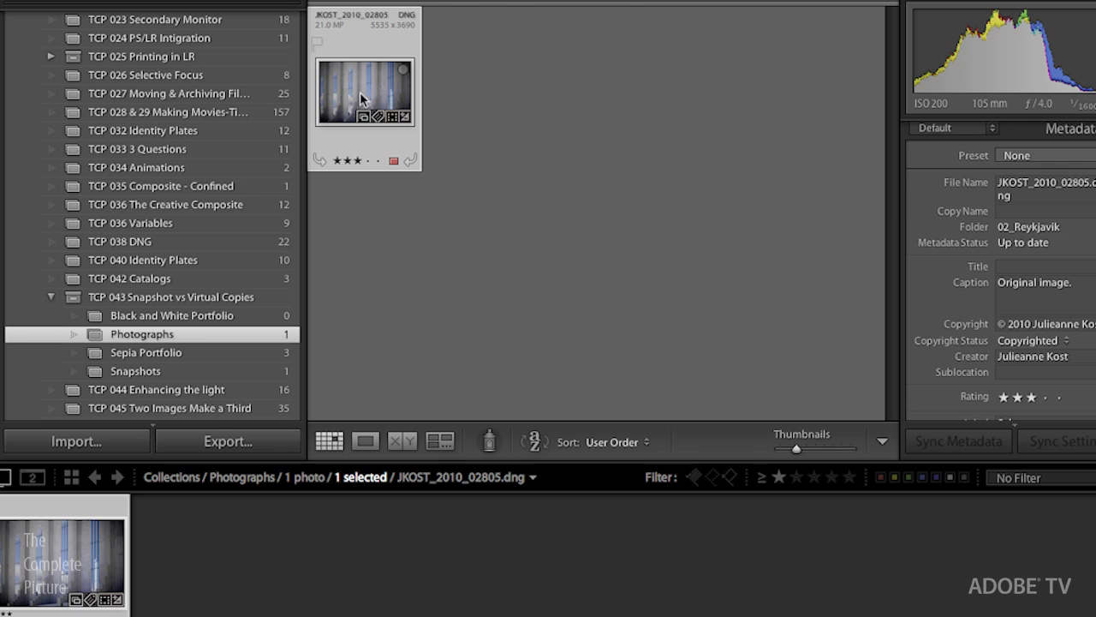
left_click_drag(360, 95, 245, 317)
left_click_drag(370, 94, 245, 356)
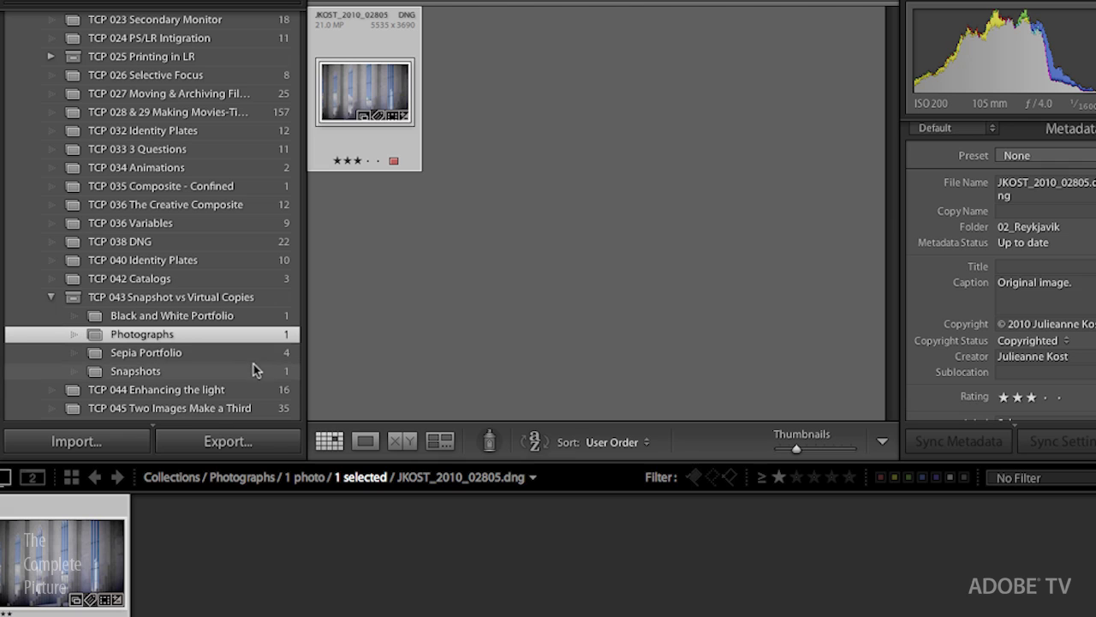
left_click(250, 318)
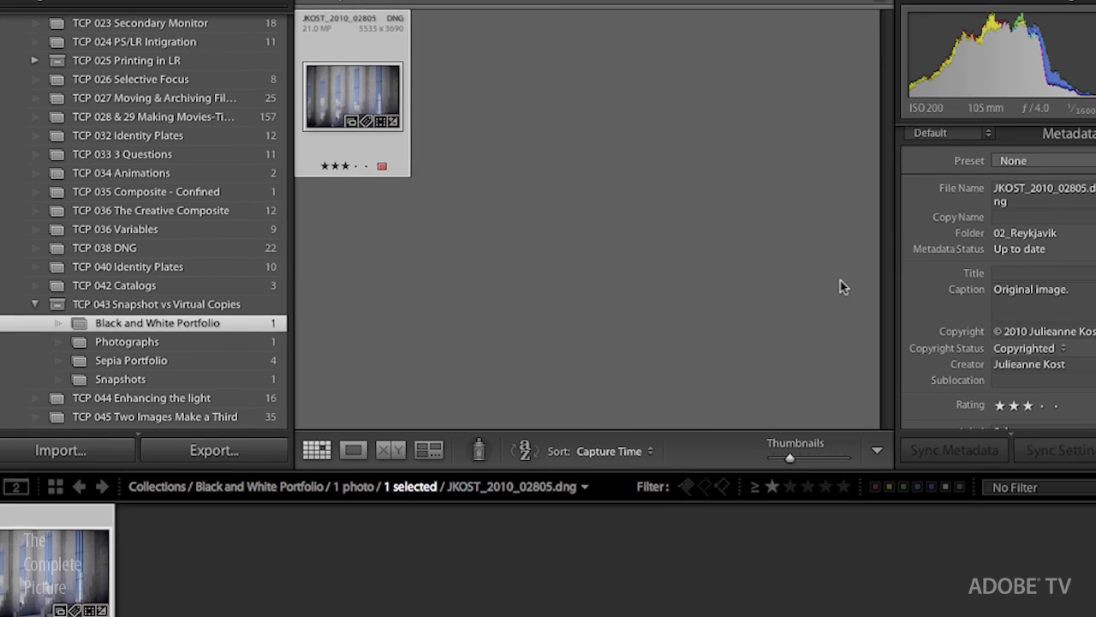
Set the photo's Quick Develop treatment to Black & White
scroll(984, 317, "up", 2)
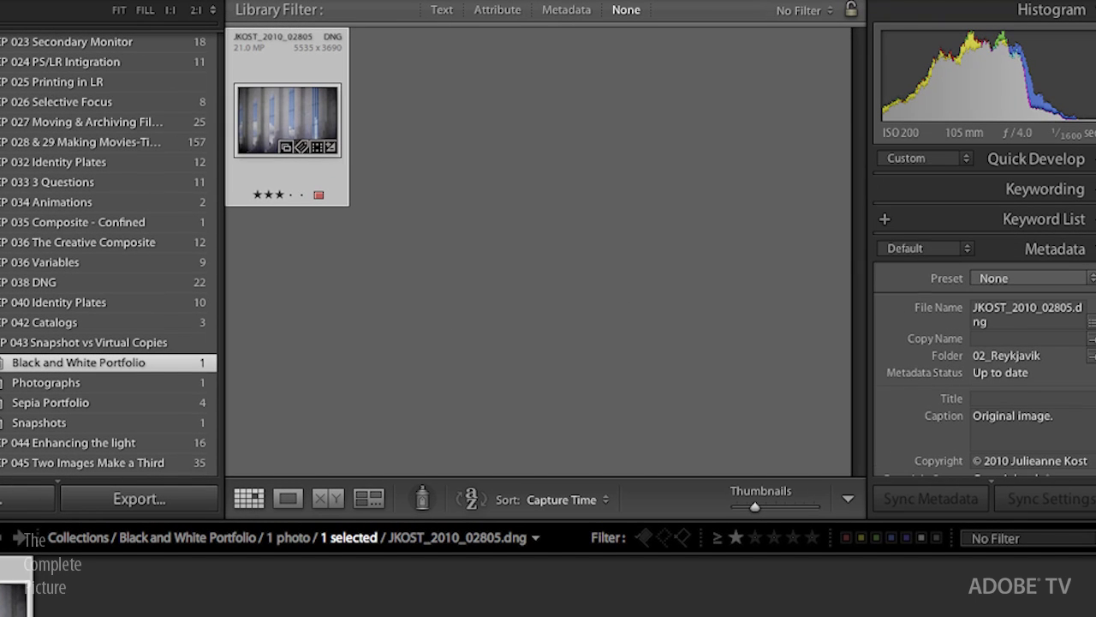
left_click(1046, 160)
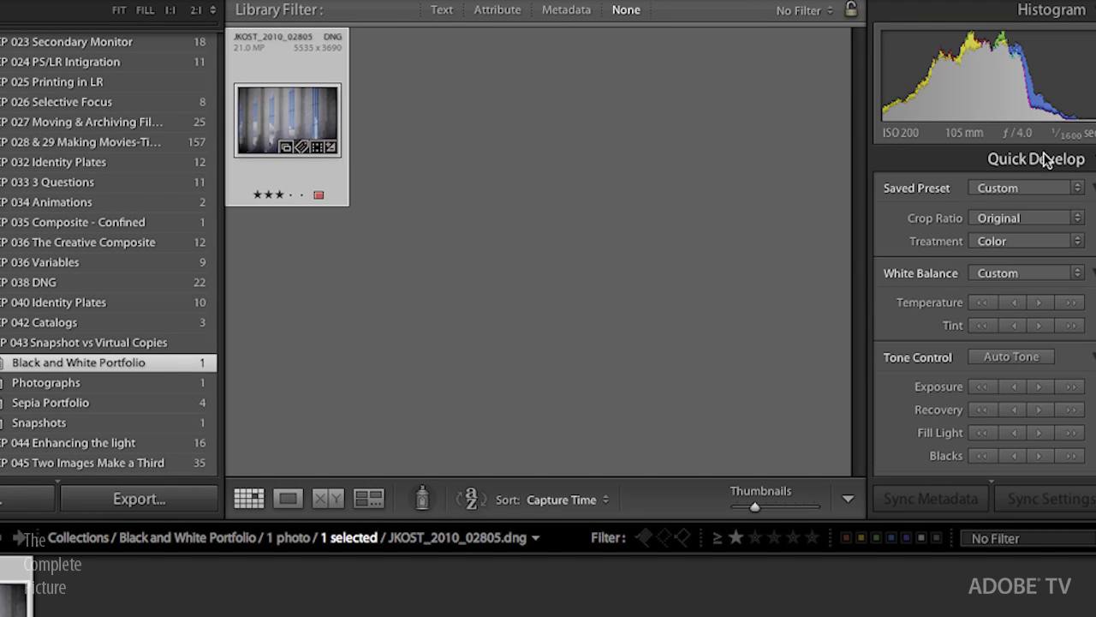
left_click(1024, 241)
left_click(1019, 256)
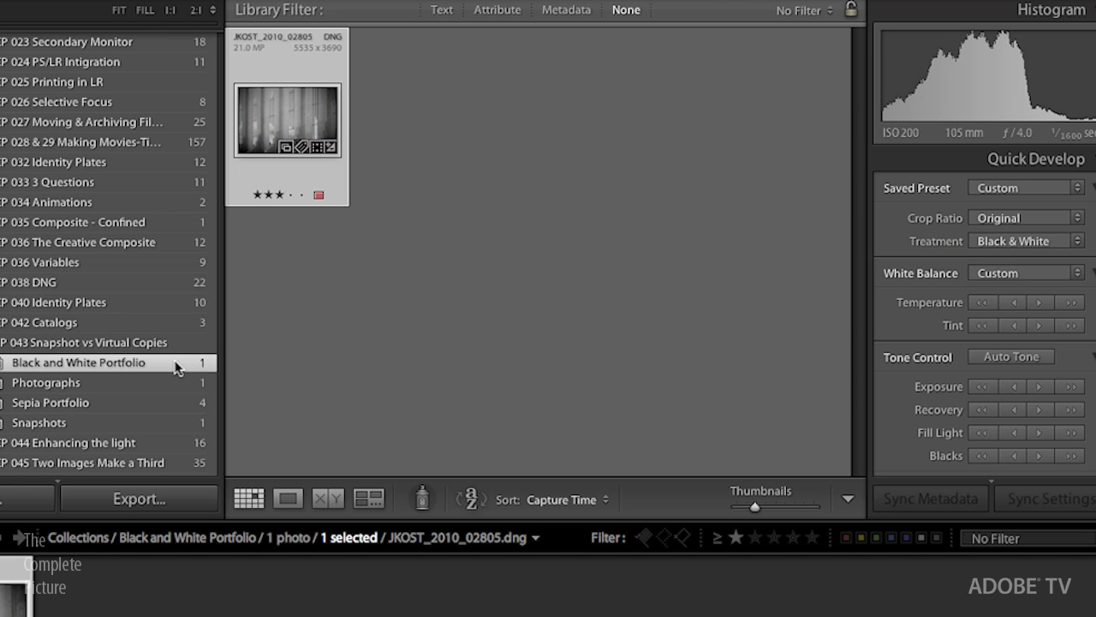
Apply the Toning > Sepia preset to the Sepia Portfolio photo and return to the grid
left_click(156, 403)
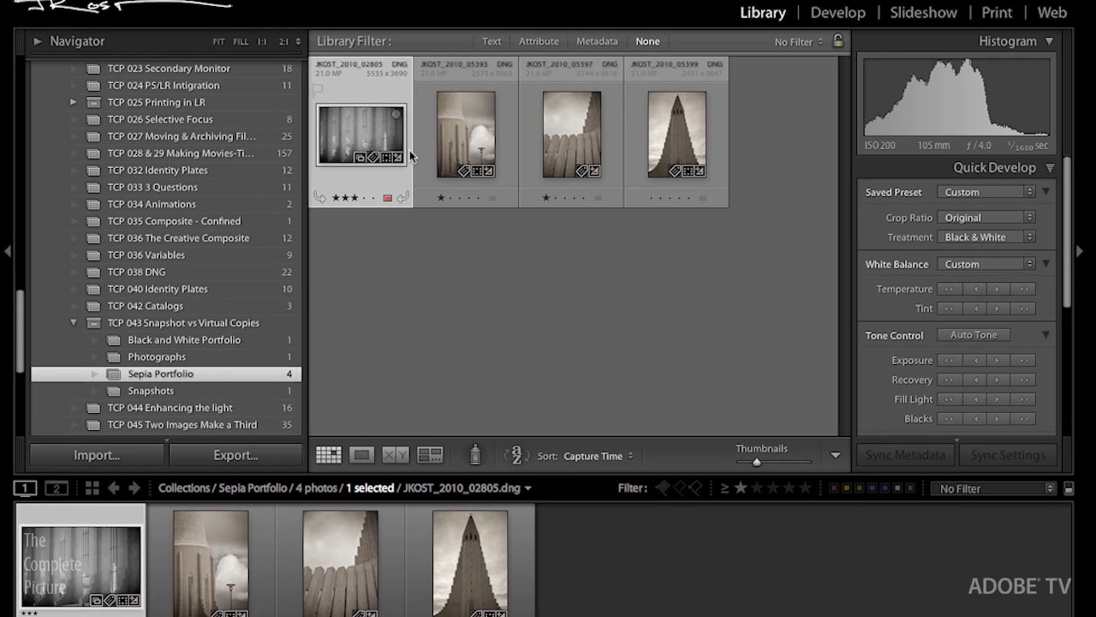
left_click(839, 16)
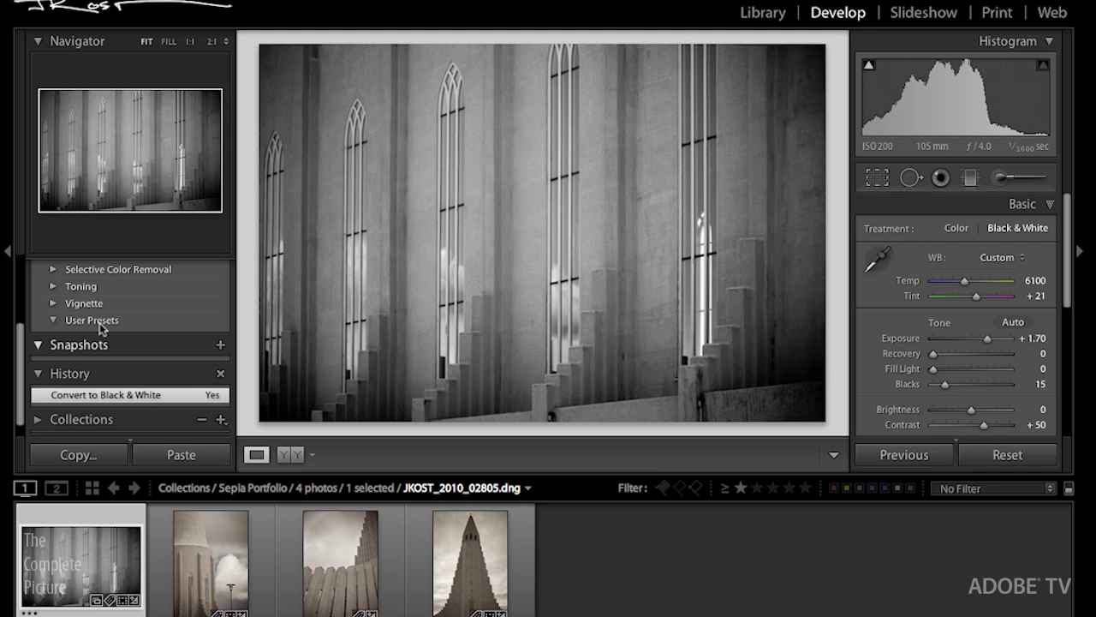
left_click(53, 288)
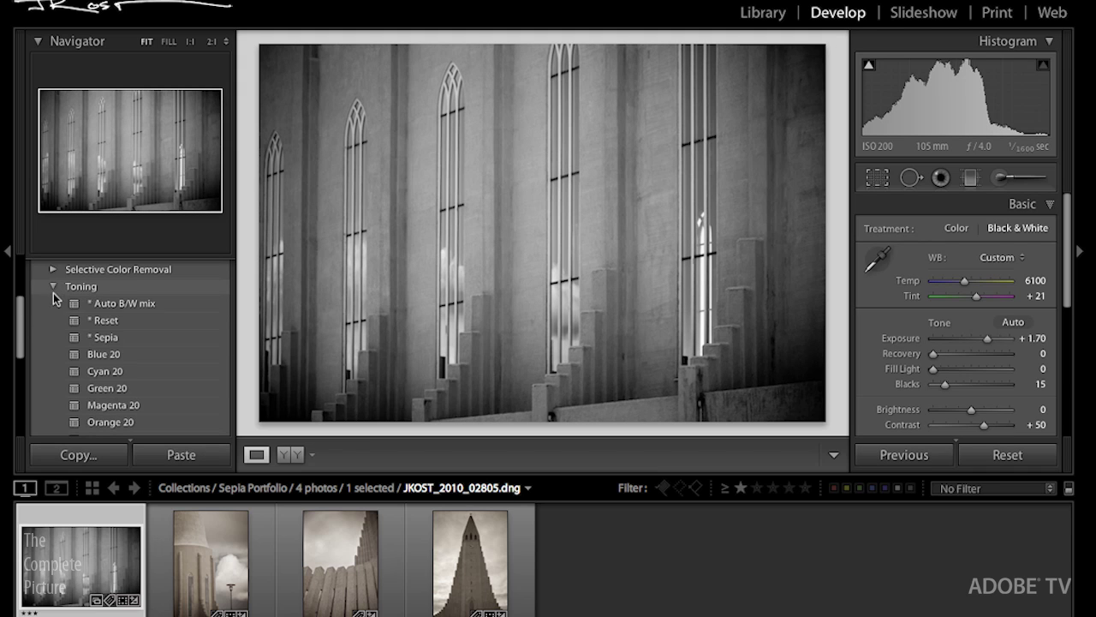
left_click(115, 341)
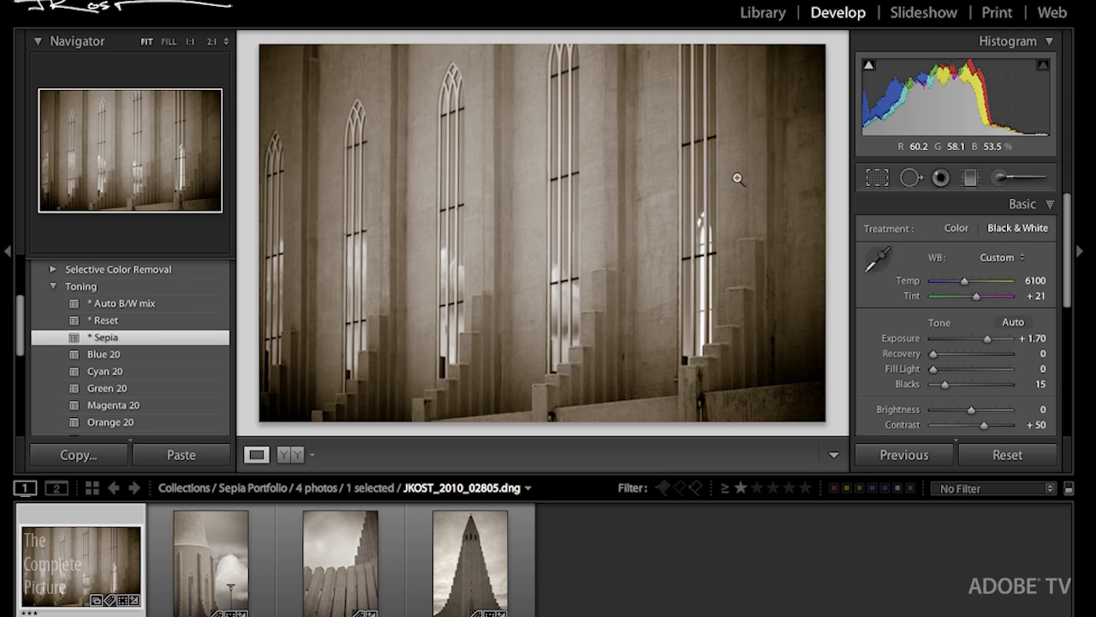
left_click(762, 15)
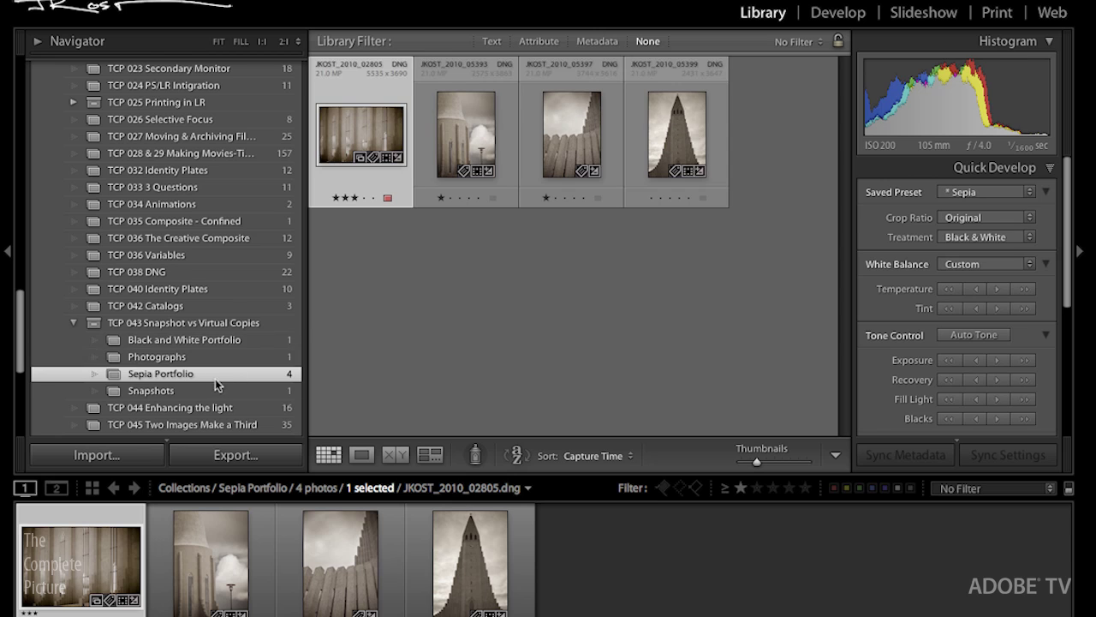
Make a virtual copy in Black and White Portfolio and remove the original from that collection
left_click(206, 341)
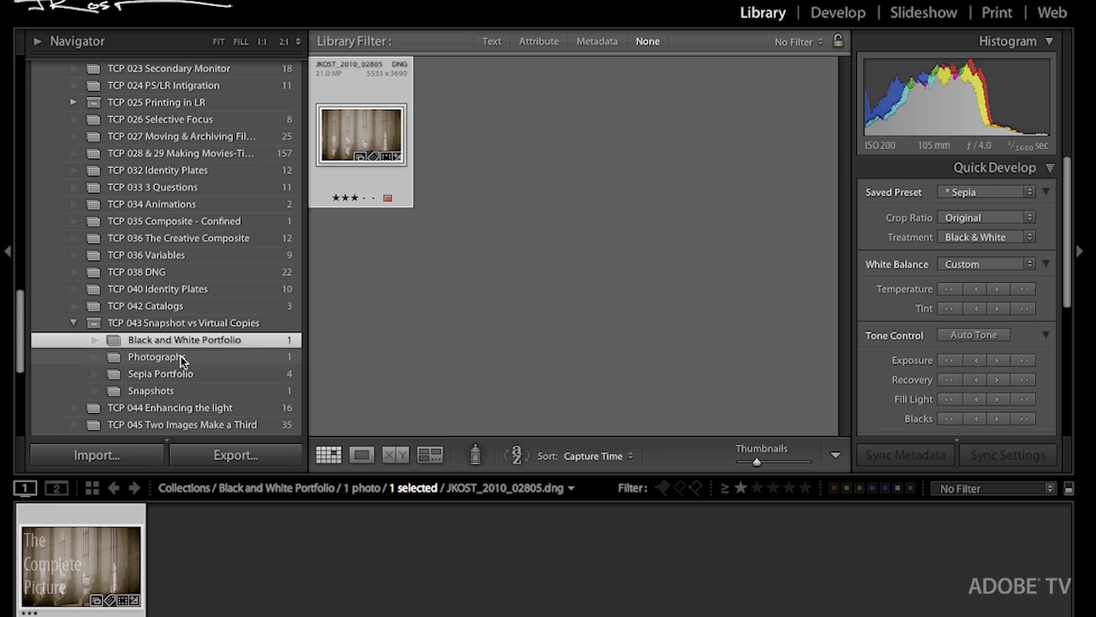
key("ctrl+apostrophe")
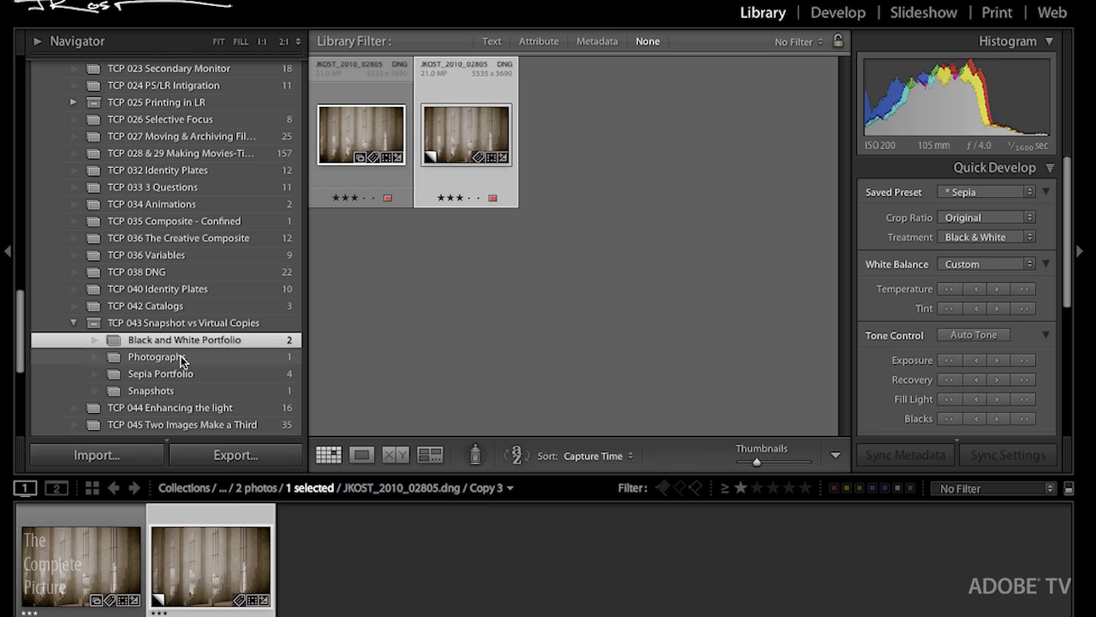
left_click(353, 130)
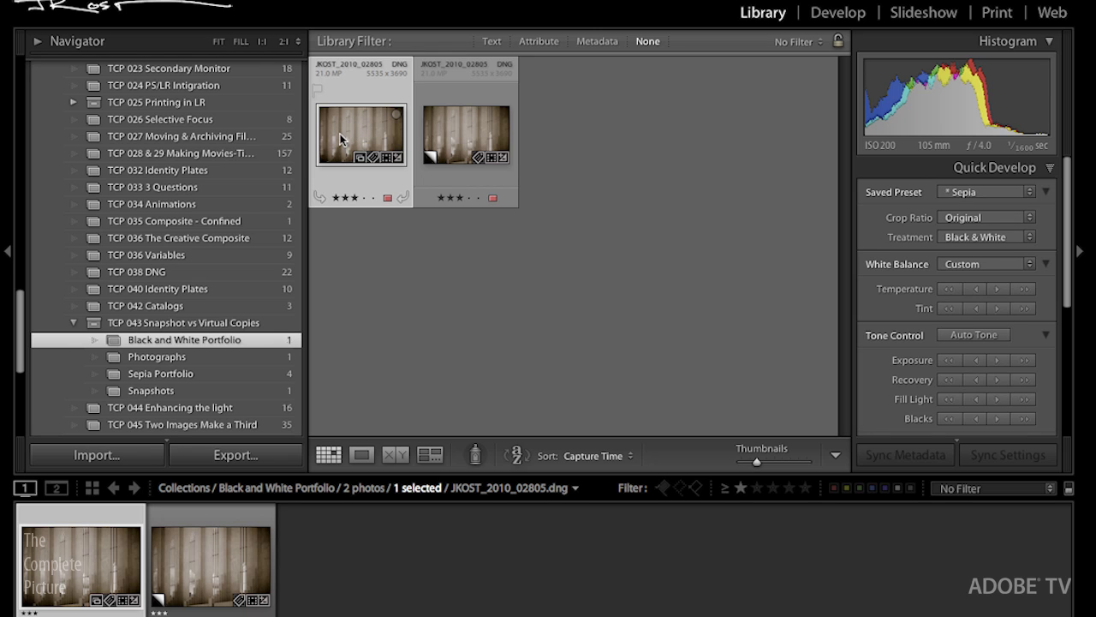
key("Delete")
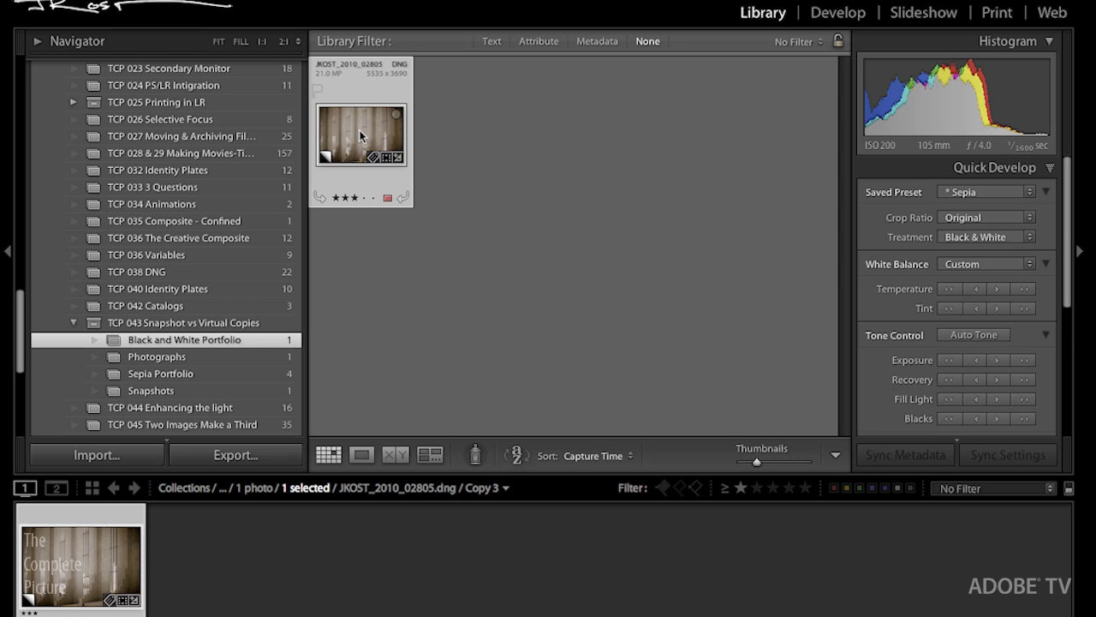
Apply the Toning > Auto B/W mix preset to Copy 3, then return to the grid
left_click(837, 12)
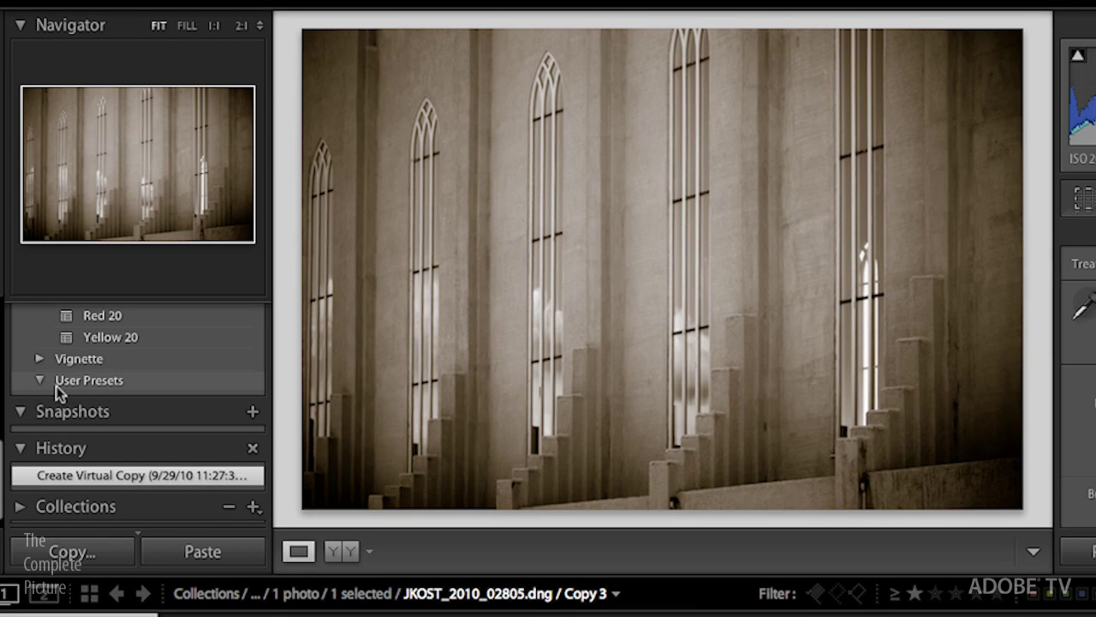
left_click_drag(2, 447, 5, 364)
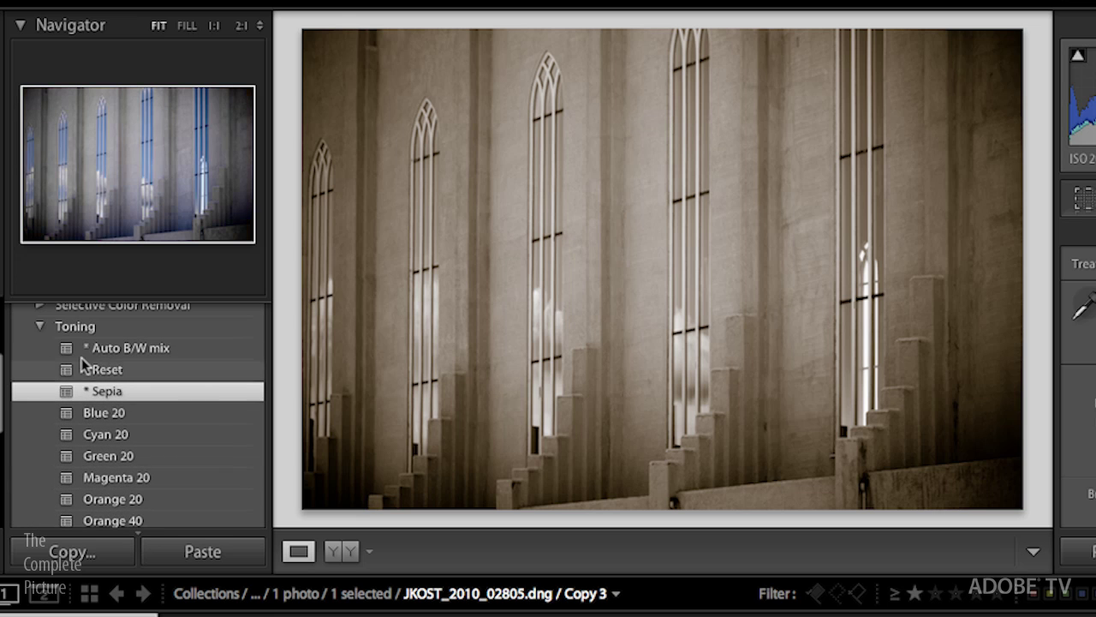
left_click(104, 373)
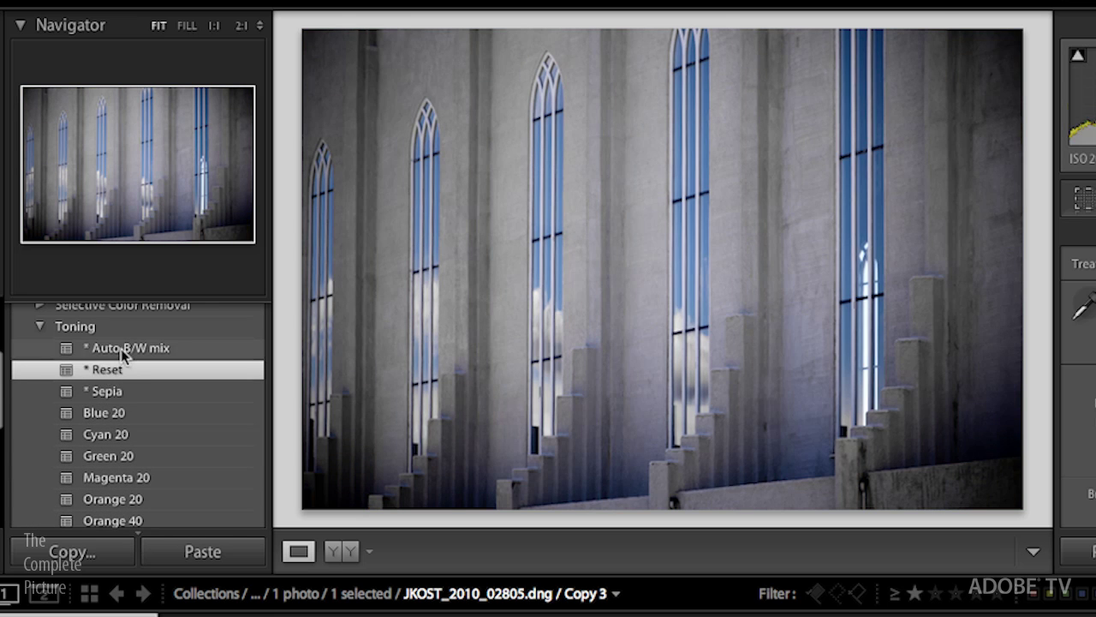
left_click(120, 351)
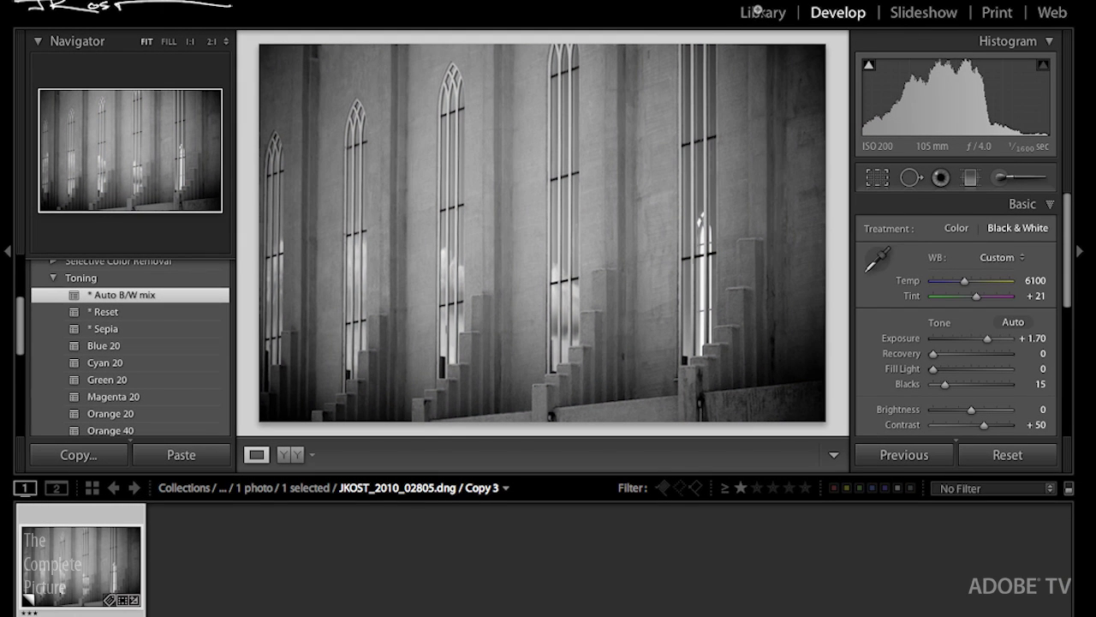
left_click(757, 11)
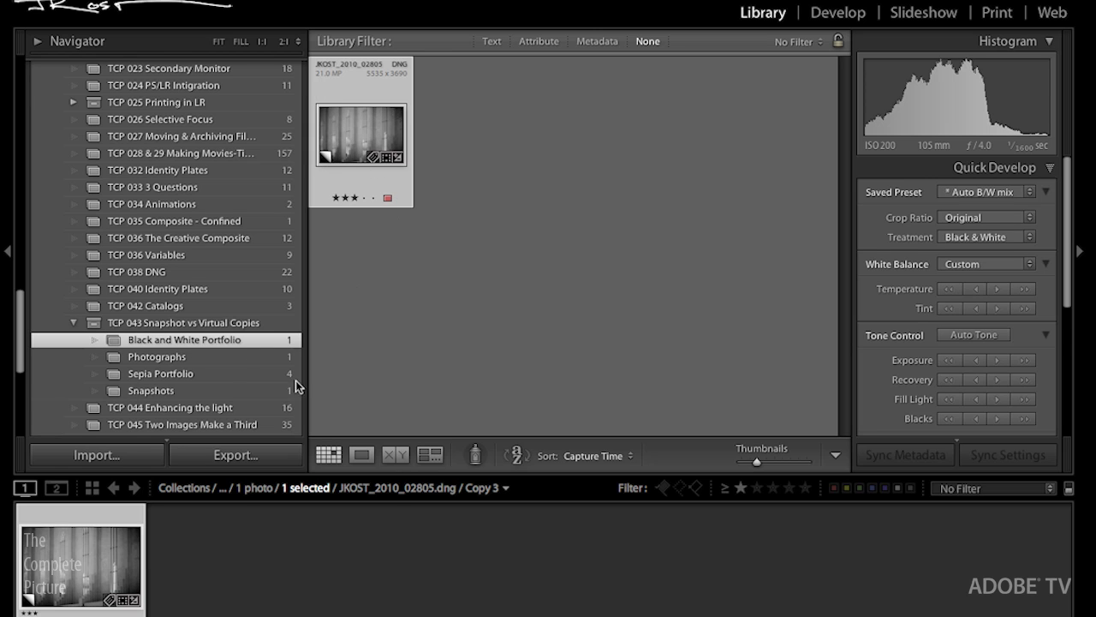
Open the Sepia Portfolio collection and select its fourth sepia-toned photo
left_click(184, 377)
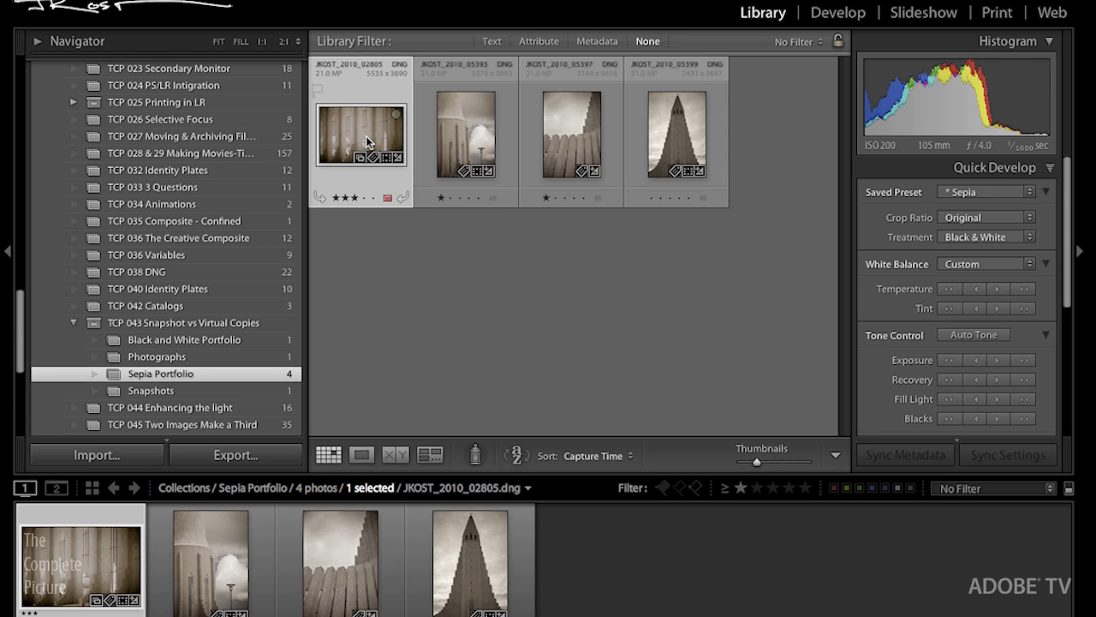
scroll(23, 330, "down", 5)
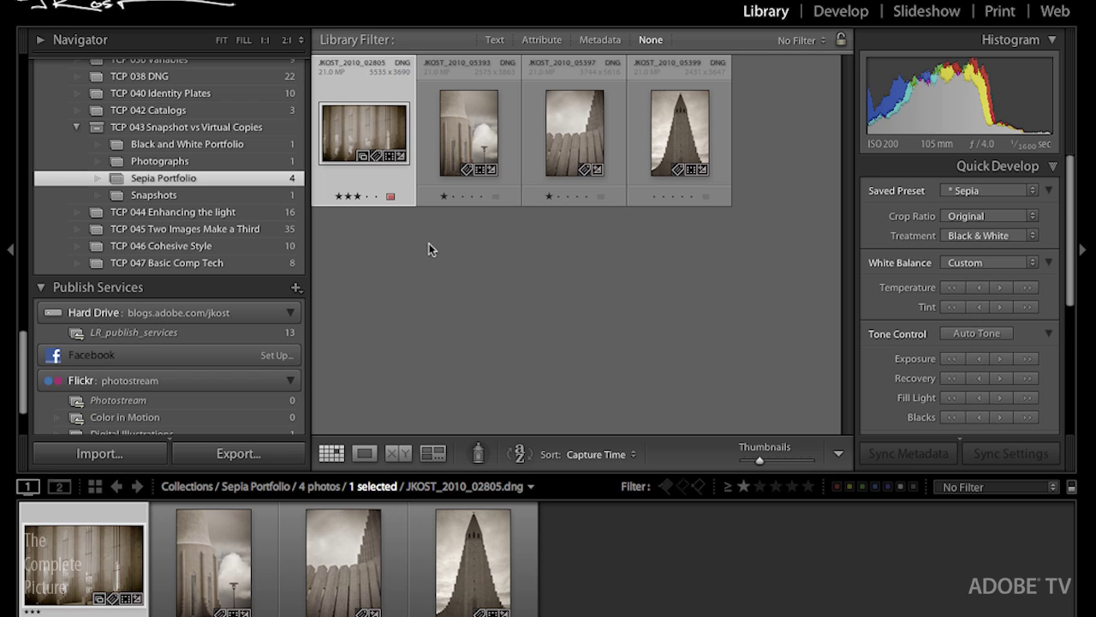
left_click(683, 143)
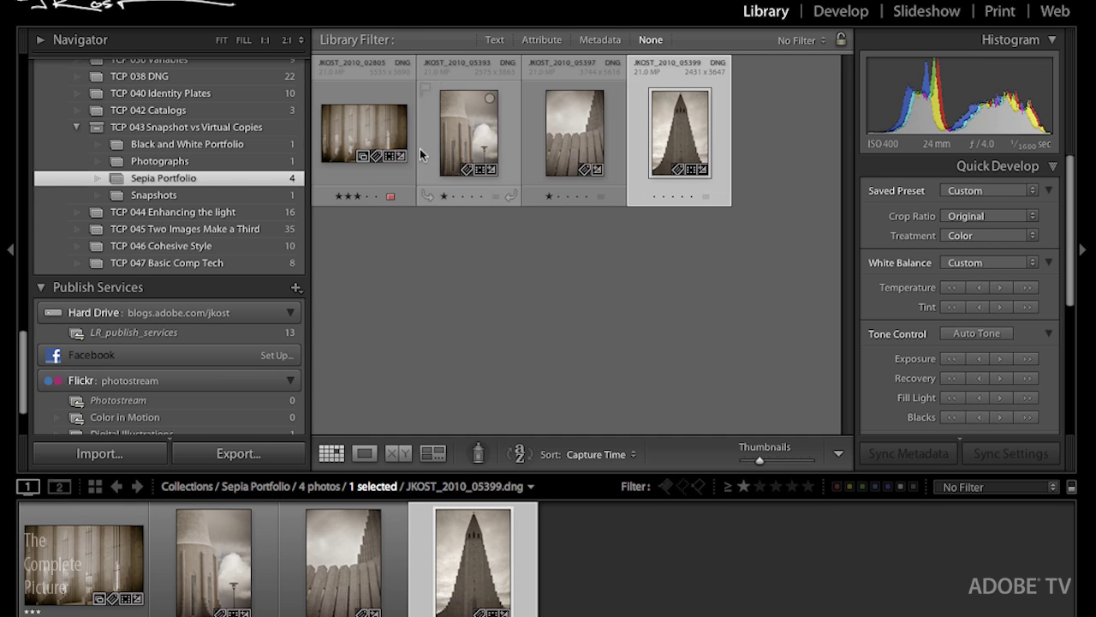
In Develop, apply the Color Creative - Yesteryear 2 preset to the sepia church-window photo
left_click(380, 127)
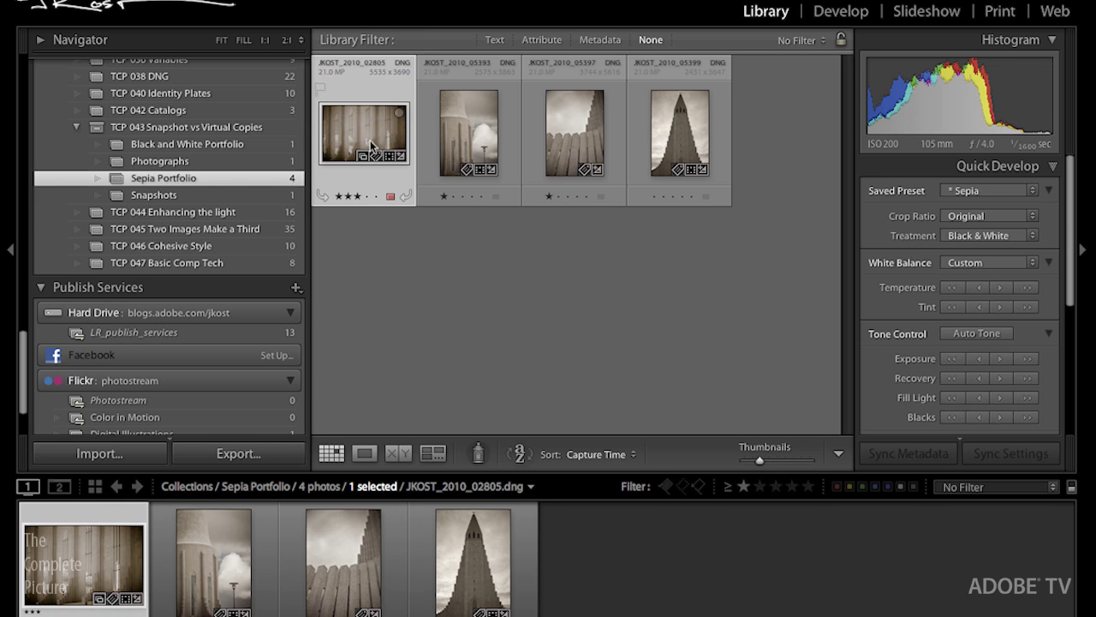
left_click(832, 14)
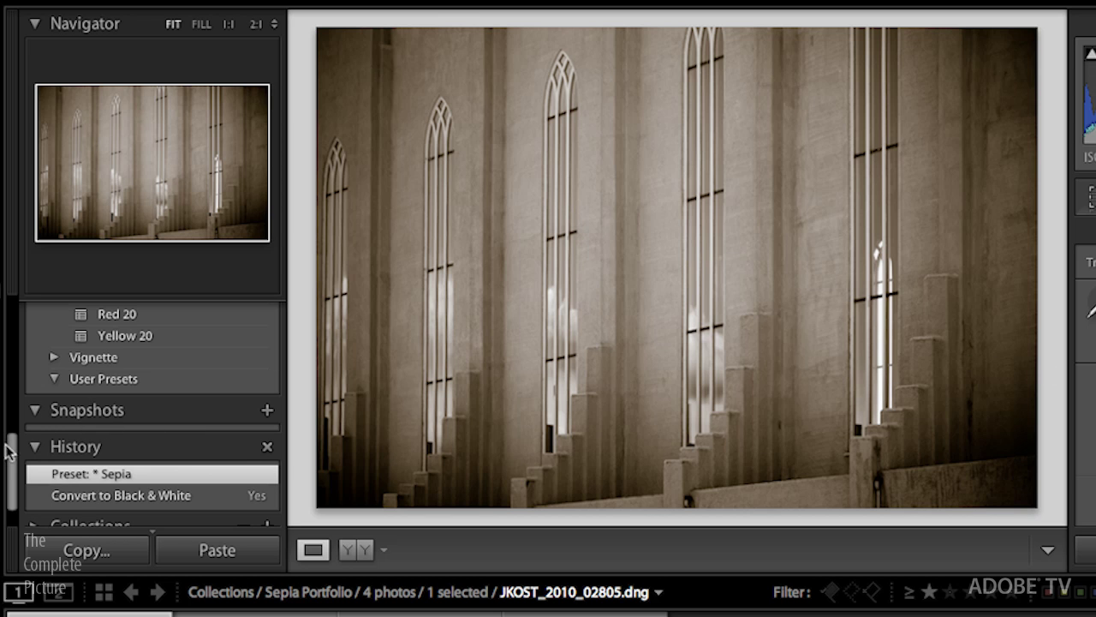
left_click_drag(7, 451, 15, 300)
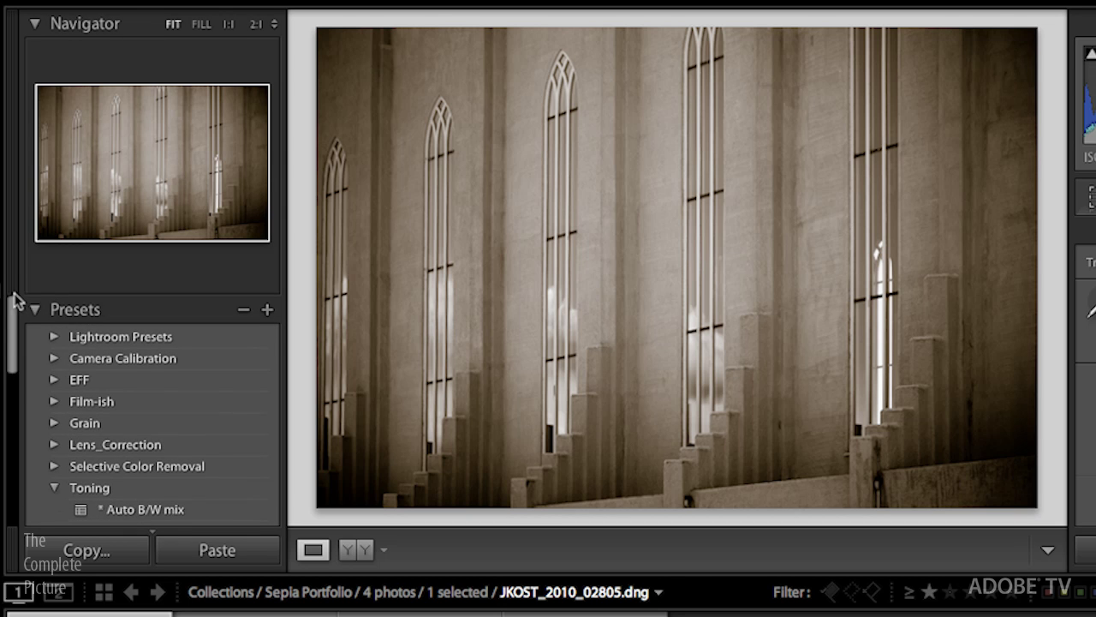
left_click(51, 338)
scroll(16, 329, "down", 1)
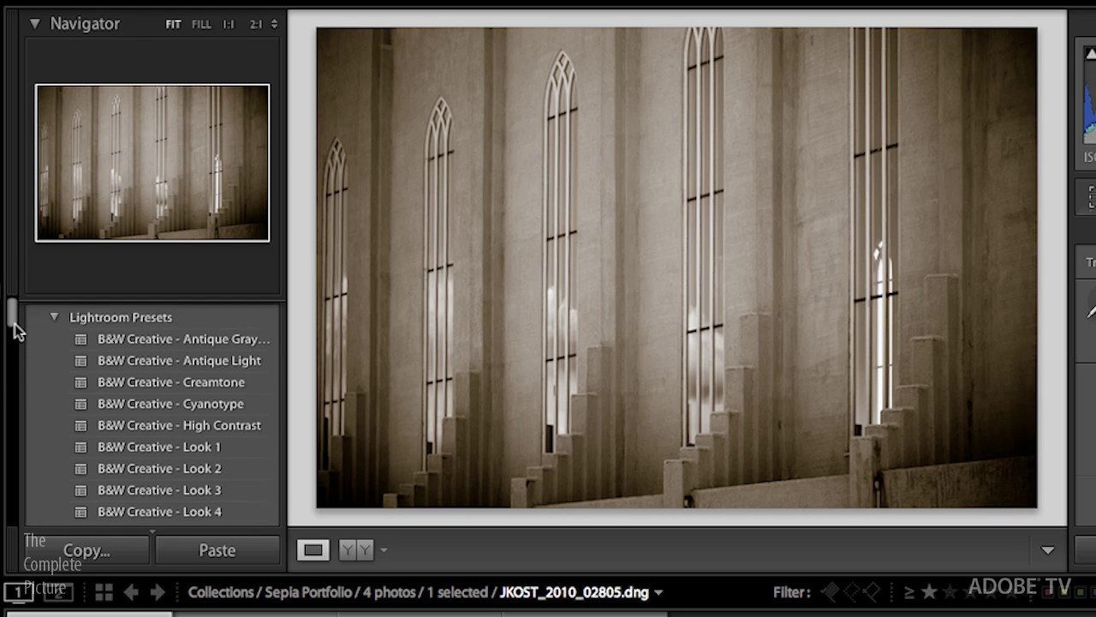
left_click_drag(13, 324, 16, 396)
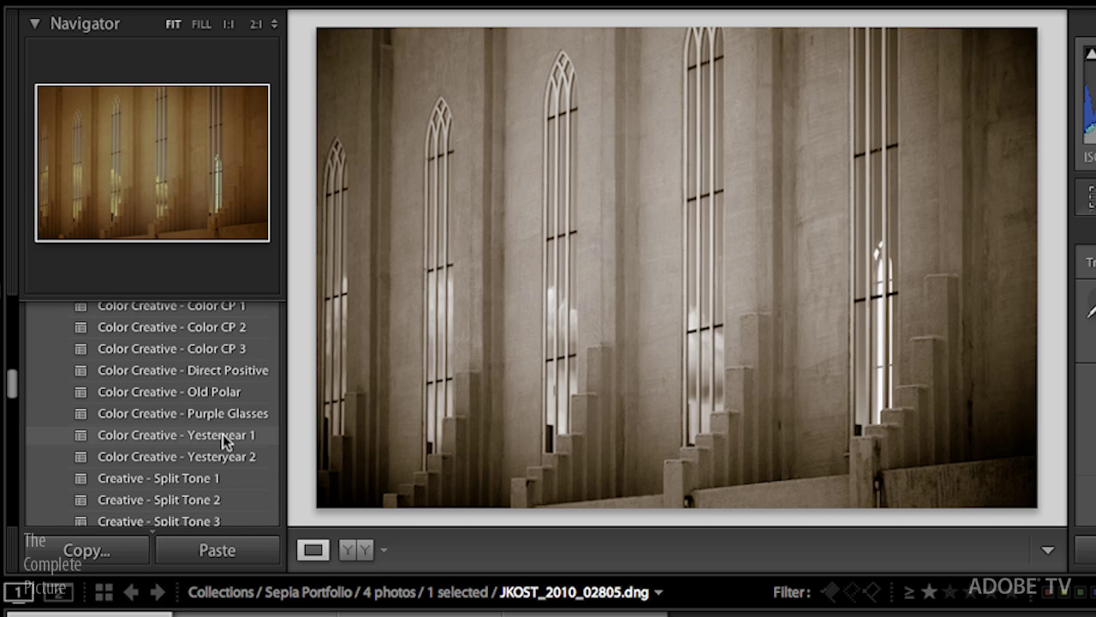
left_click(223, 434)
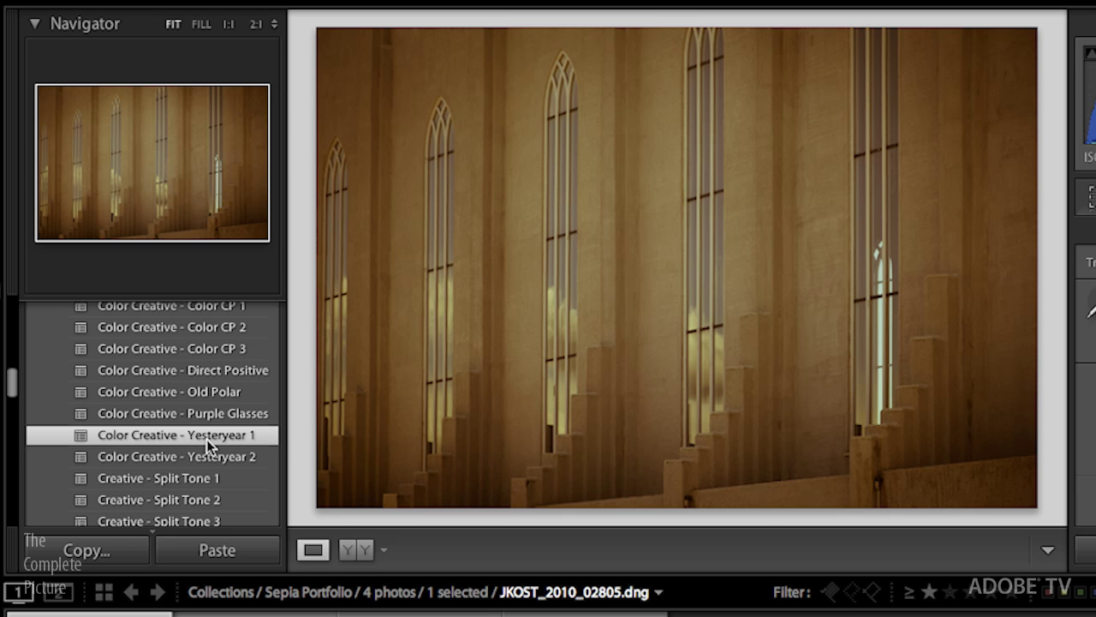
left_click(242, 462)
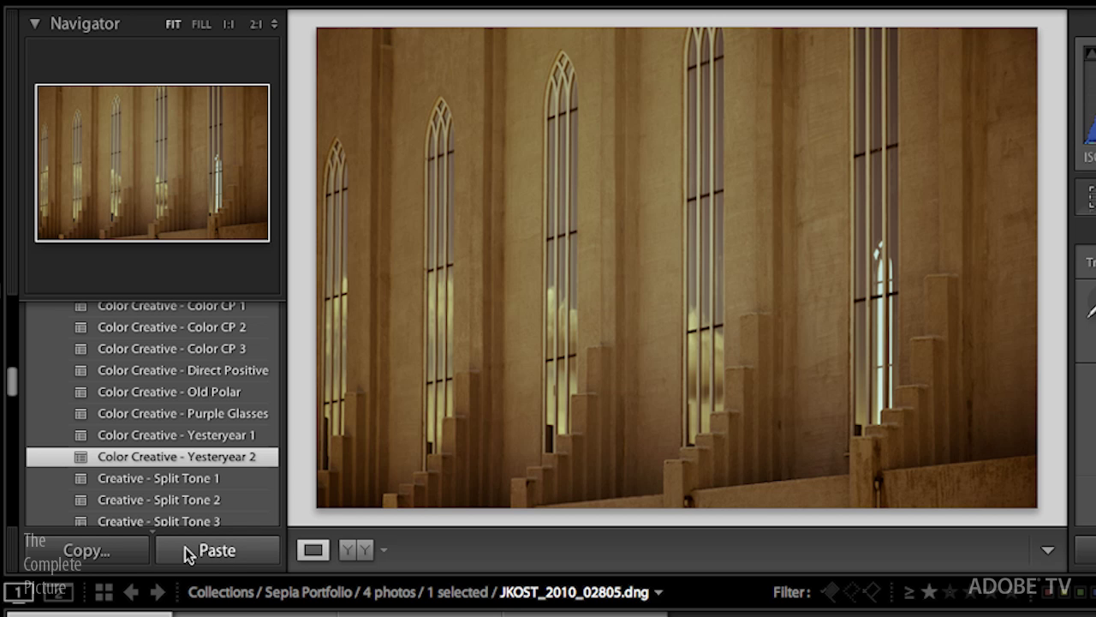
left_click_drag(12, 384, 19, 518)
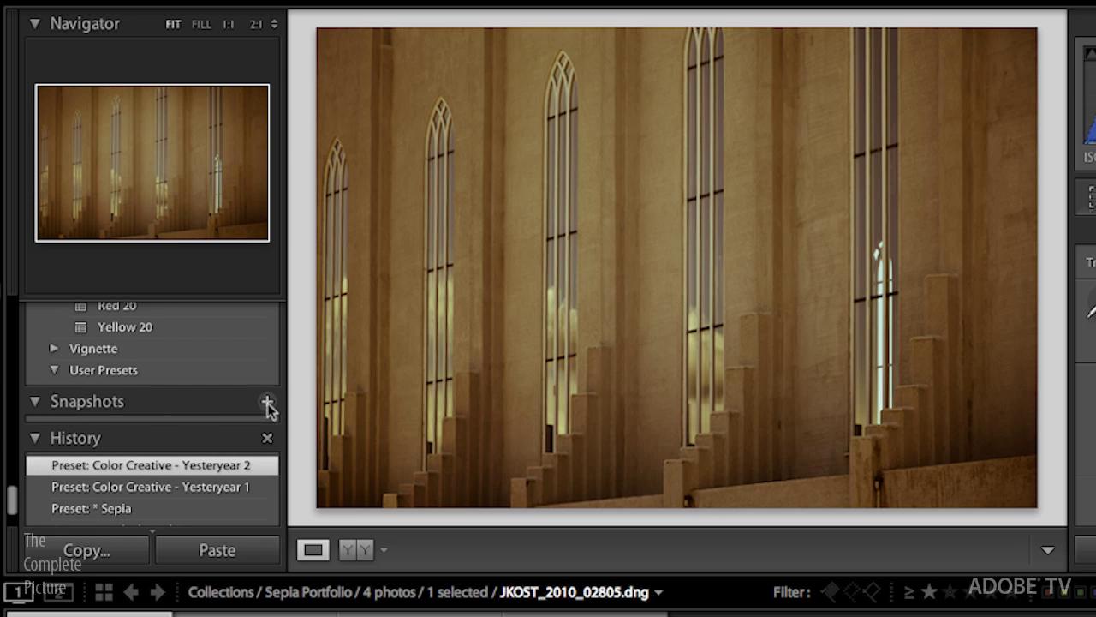
Create a new snapshot named 'Yester Year Preset' from the current Yesteryear 2 look
left_click(267, 401)
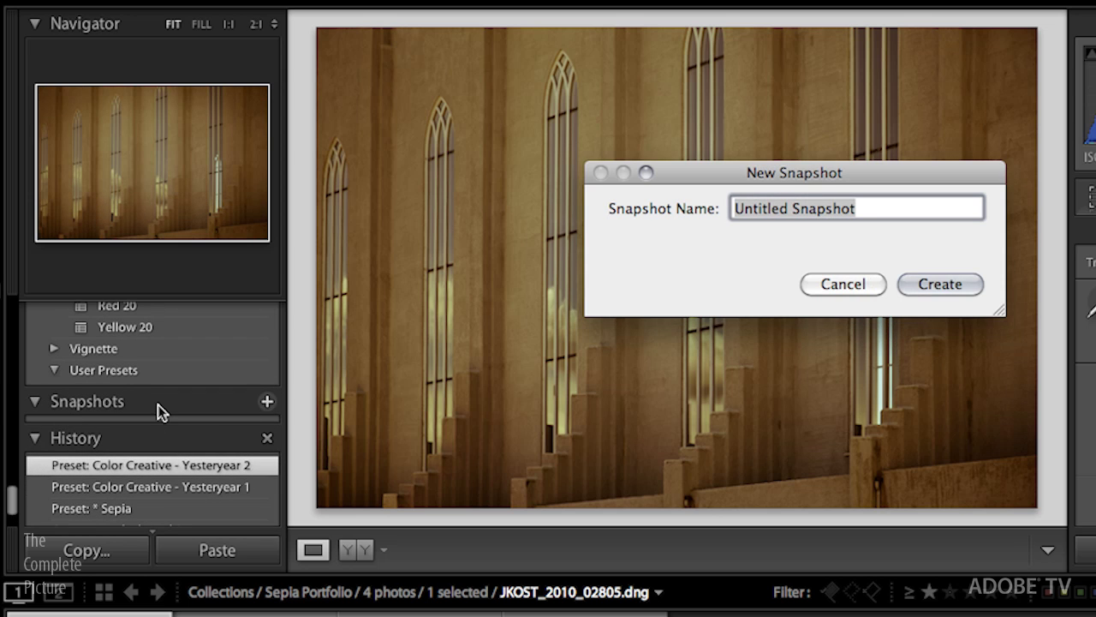
type("Yester")
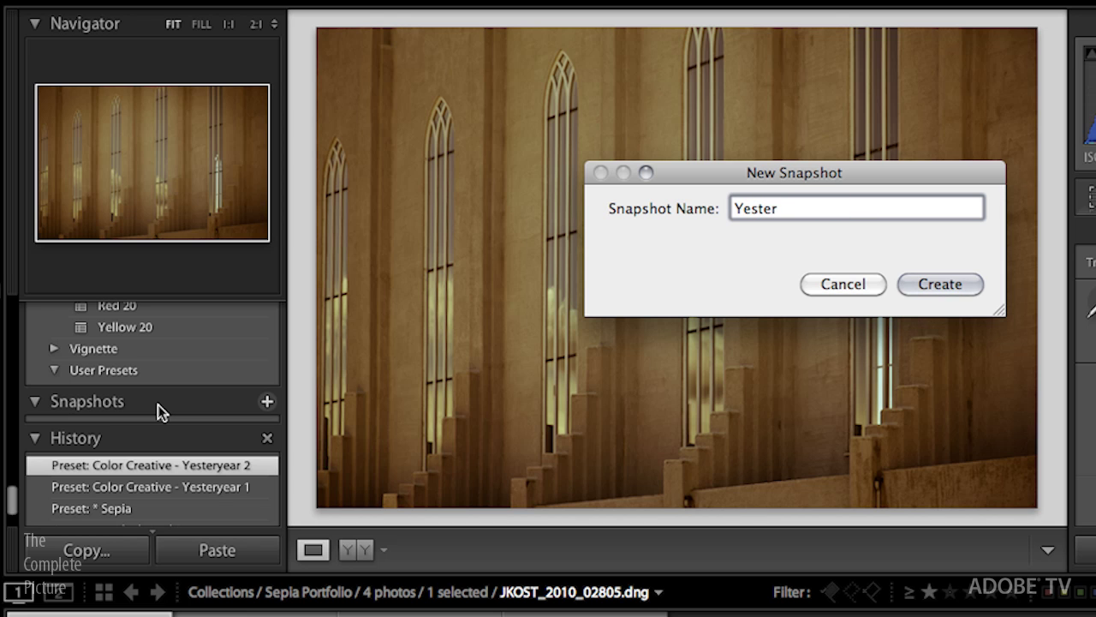
type(" Year Preset")
left_click(946, 285)
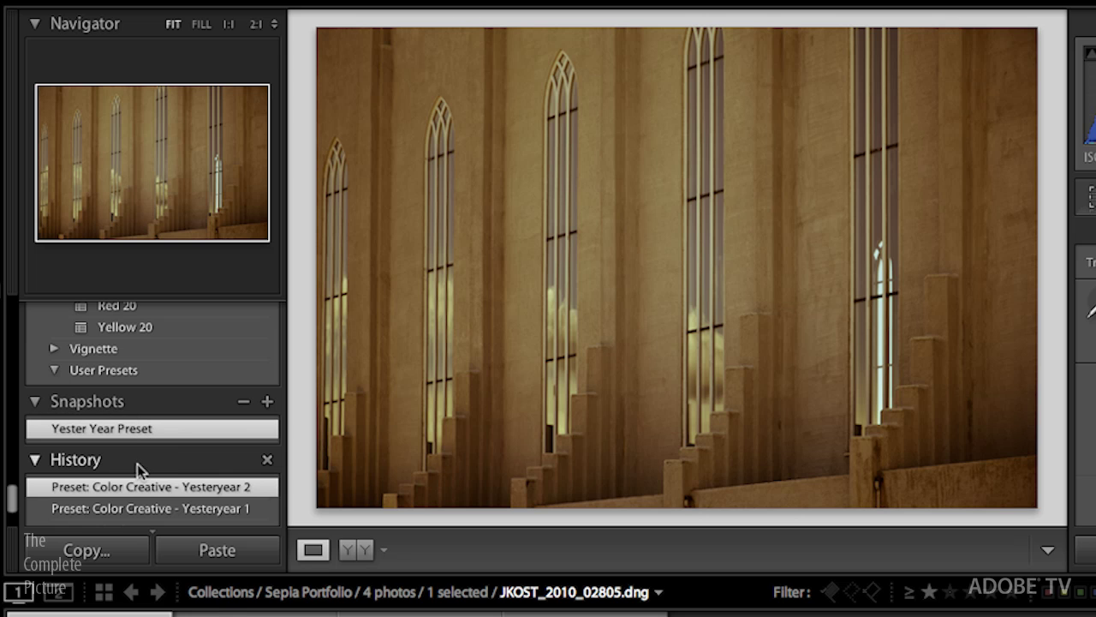
Set both Split Toning saturation sliders to 0 to remove the sepia tint
key("v")
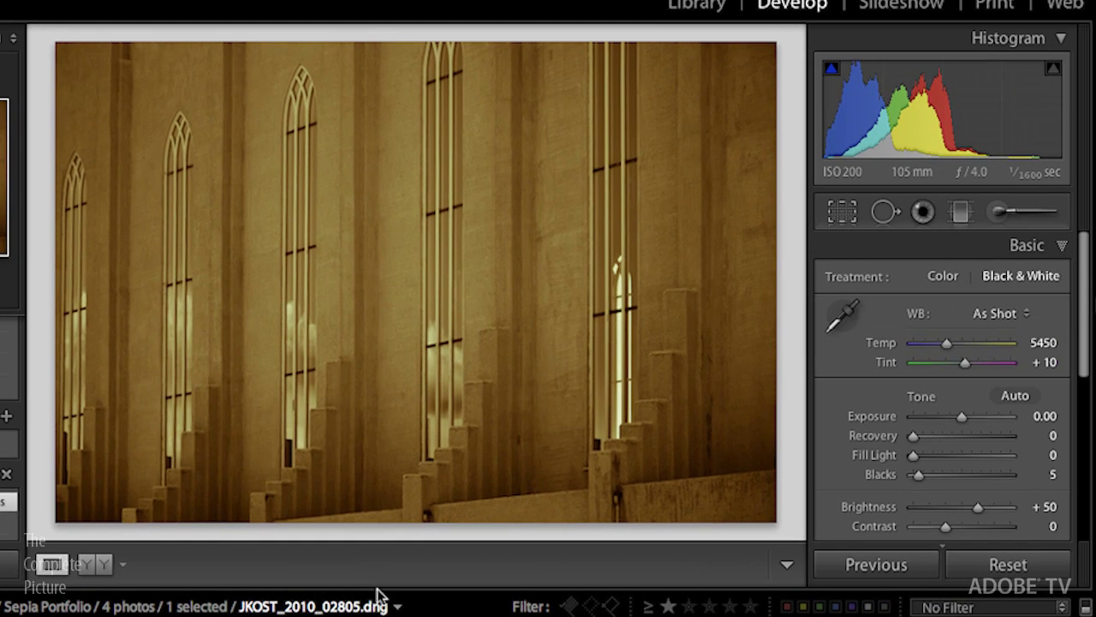
left_click_drag(1084, 362, 1076, 509)
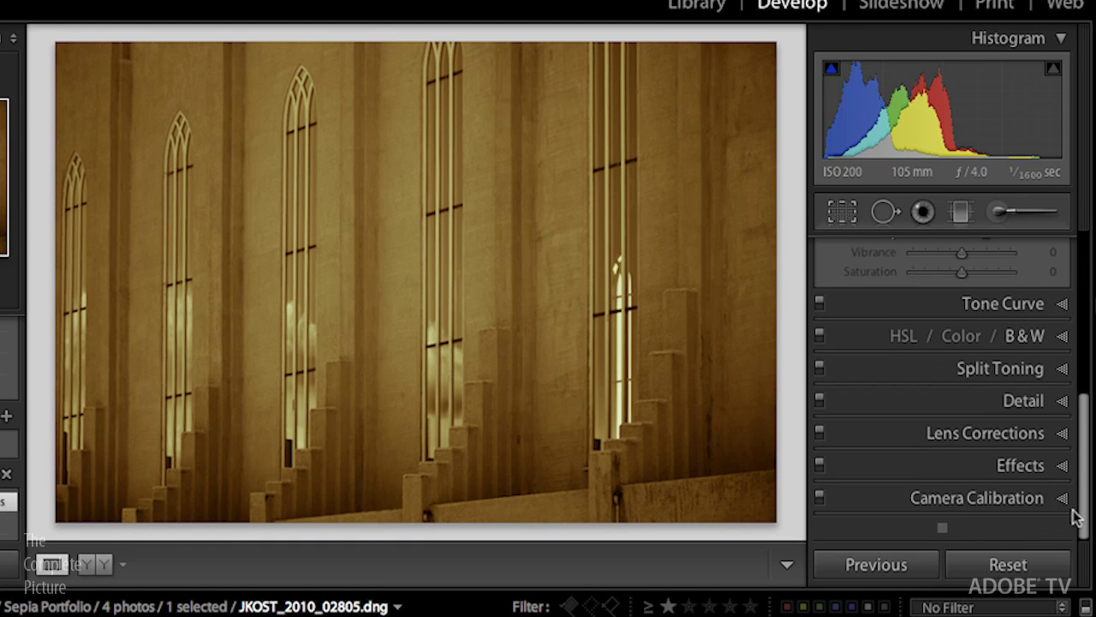
left_click(948, 370)
left_click_drag(976, 374, 916, 343)
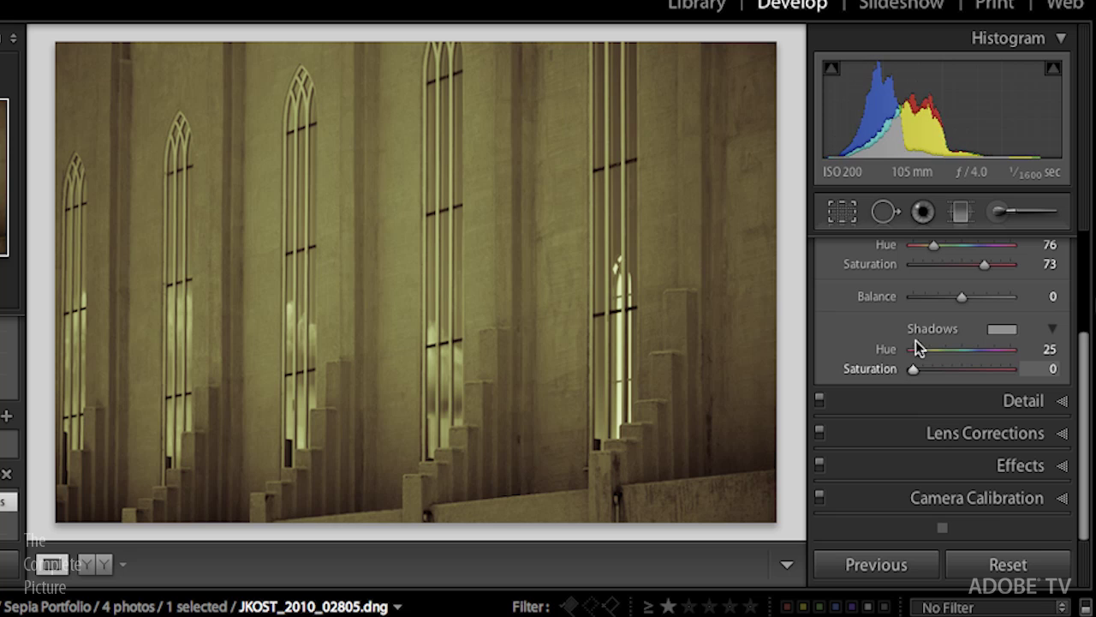
left_click_drag(986, 263, 843, 291)
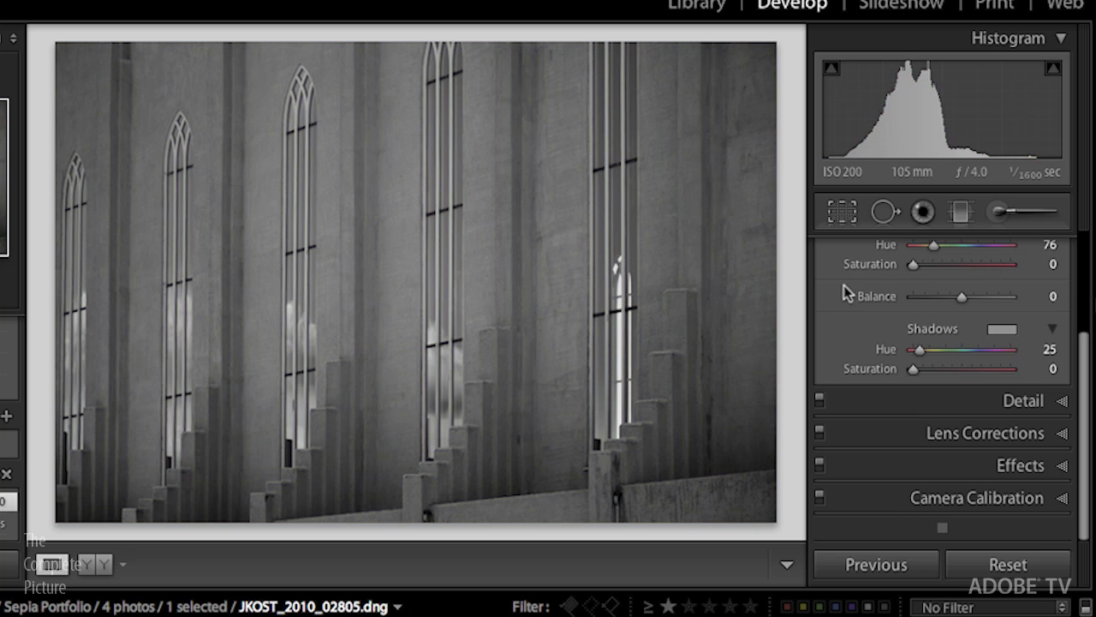
left_click_drag(1084, 345, 1055, 227)
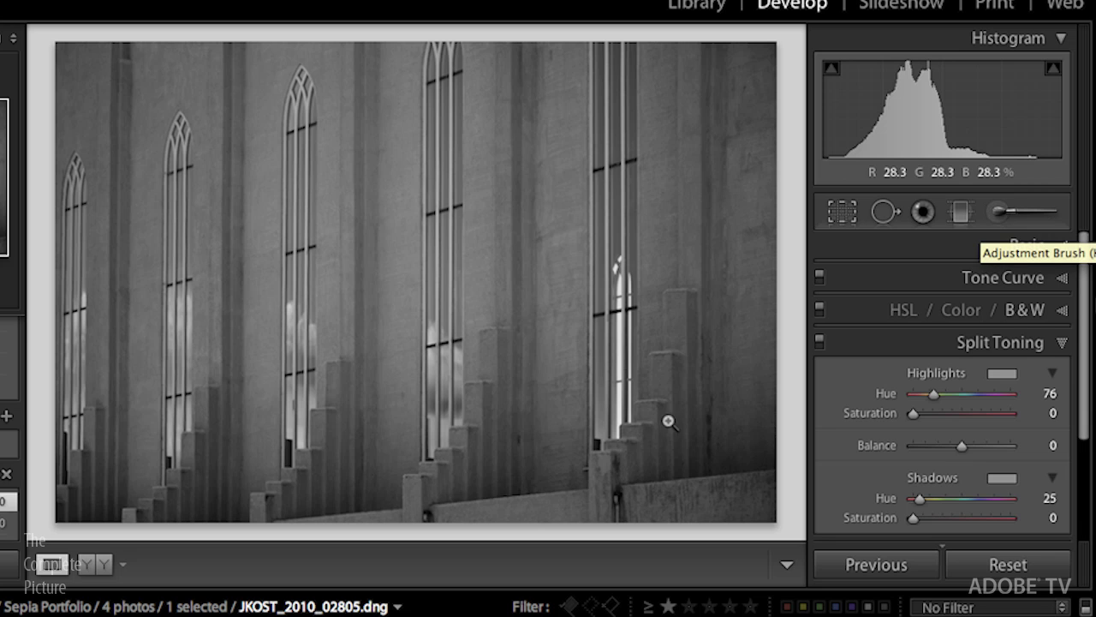
Set the Tone Curve to Linear and lift the black point to about 22.7%
left_click(1005, 278)
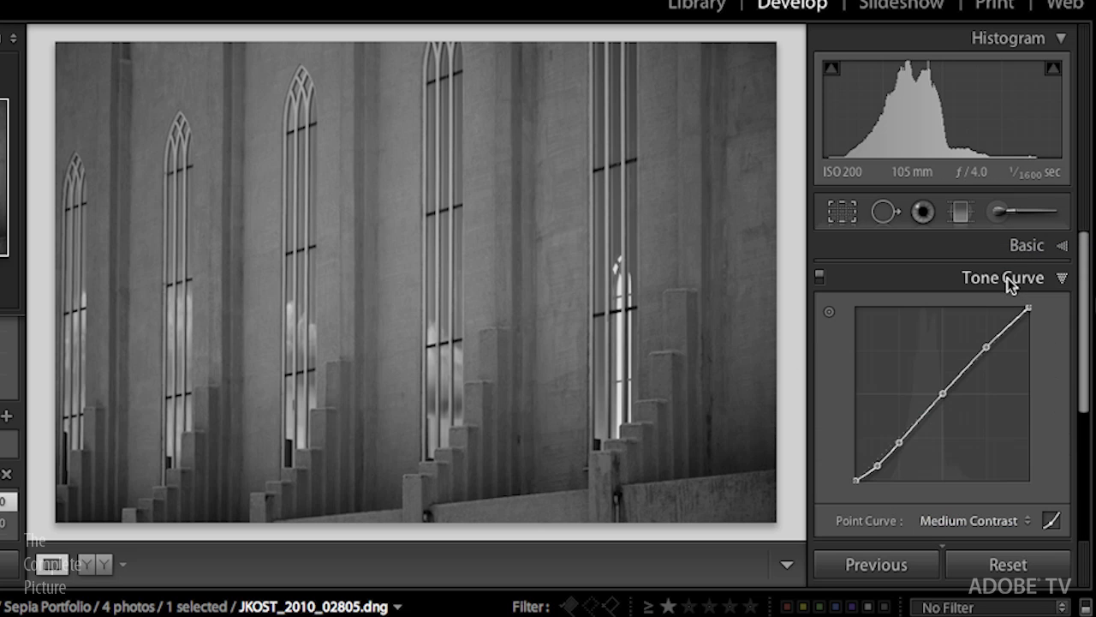
left_click(968, 520)
left_click(955, 504)
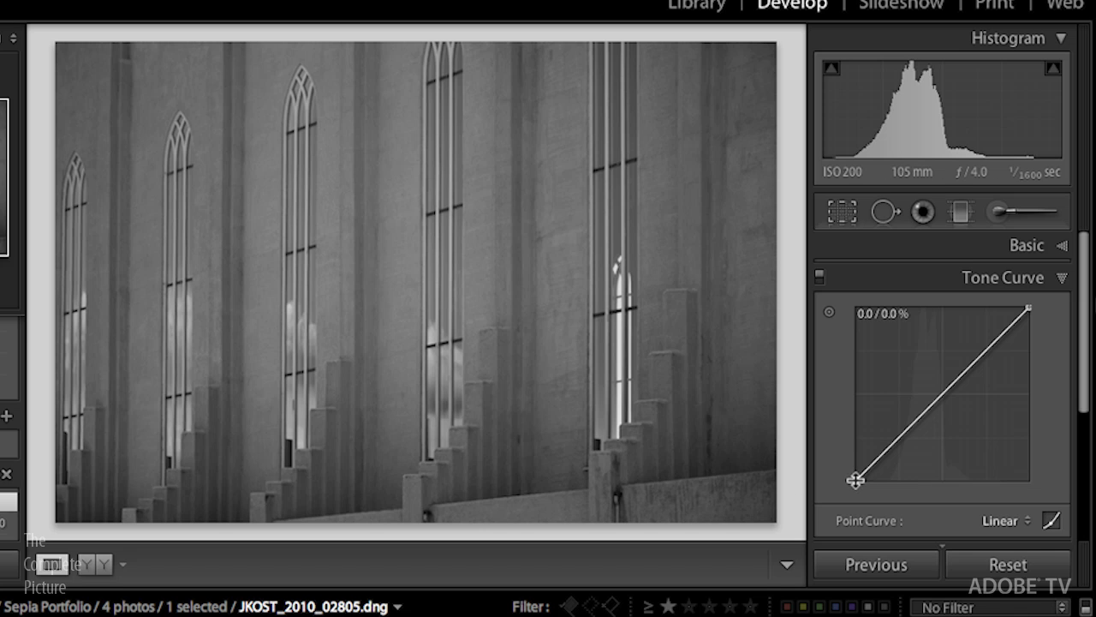
left_click_drag(856, 477, 836, 347)
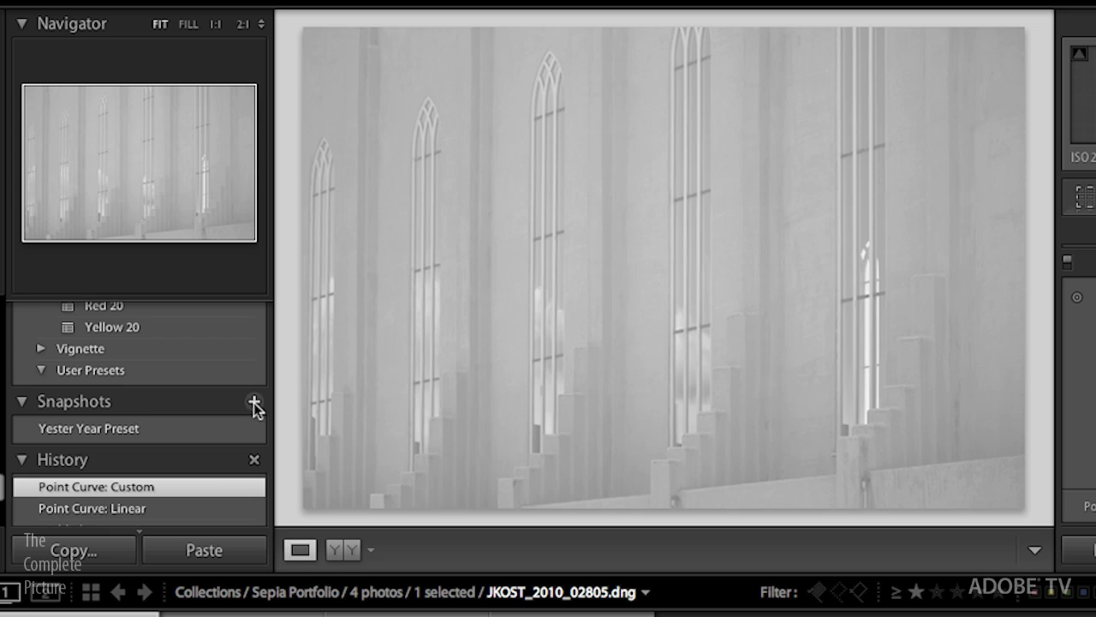
Save the look as snapshot 'Screened Back', then compare it against Yester Year Preset
left_click(215, 404)
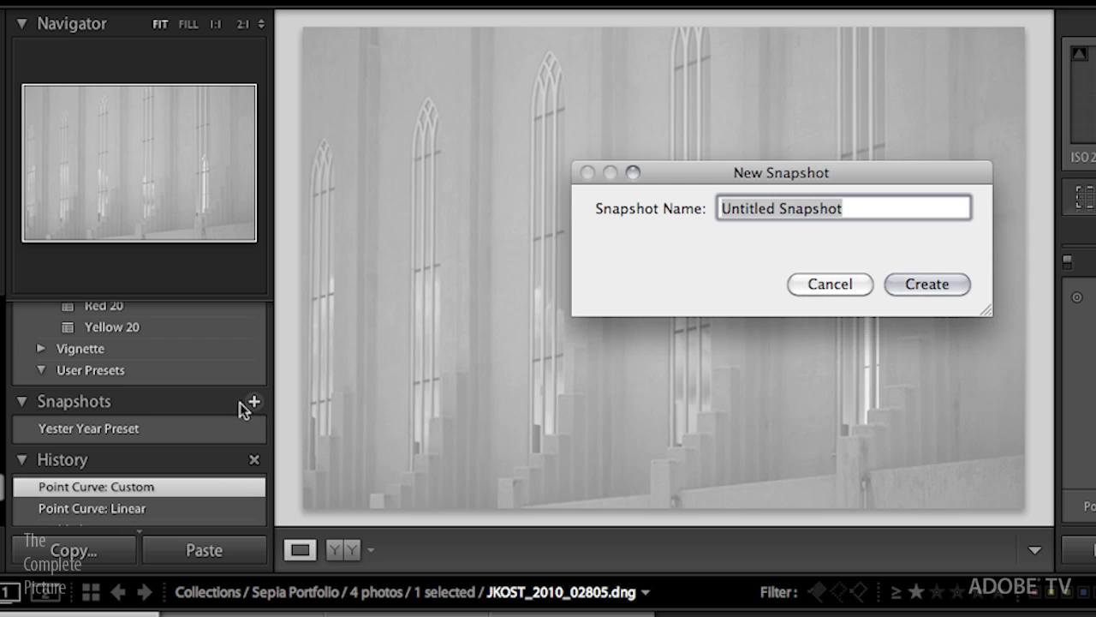
type("Sc")
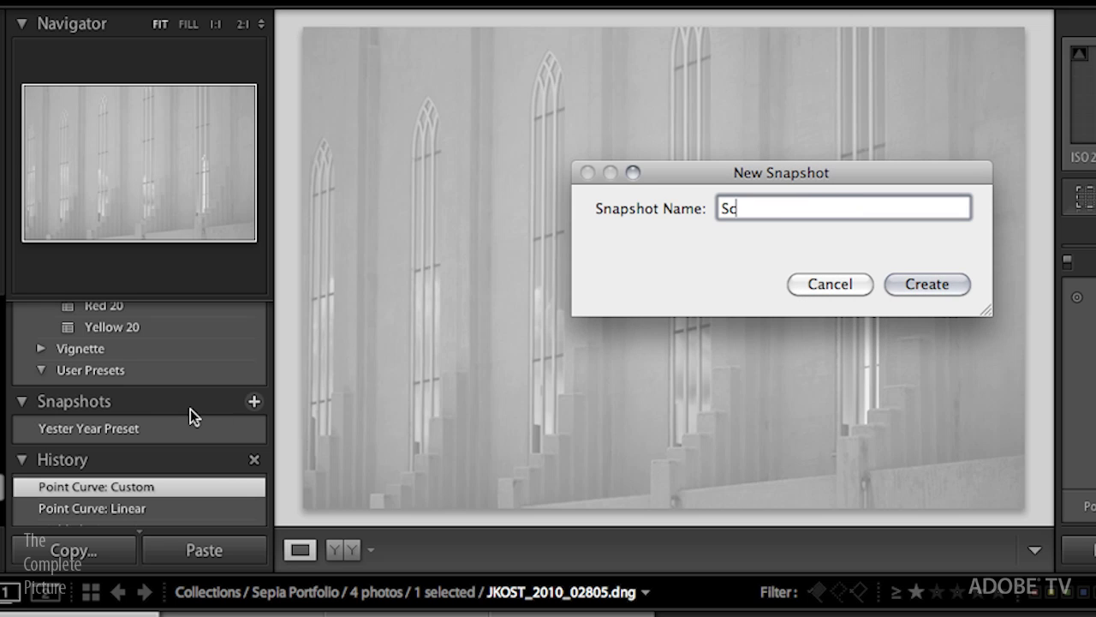
type("reened Back")
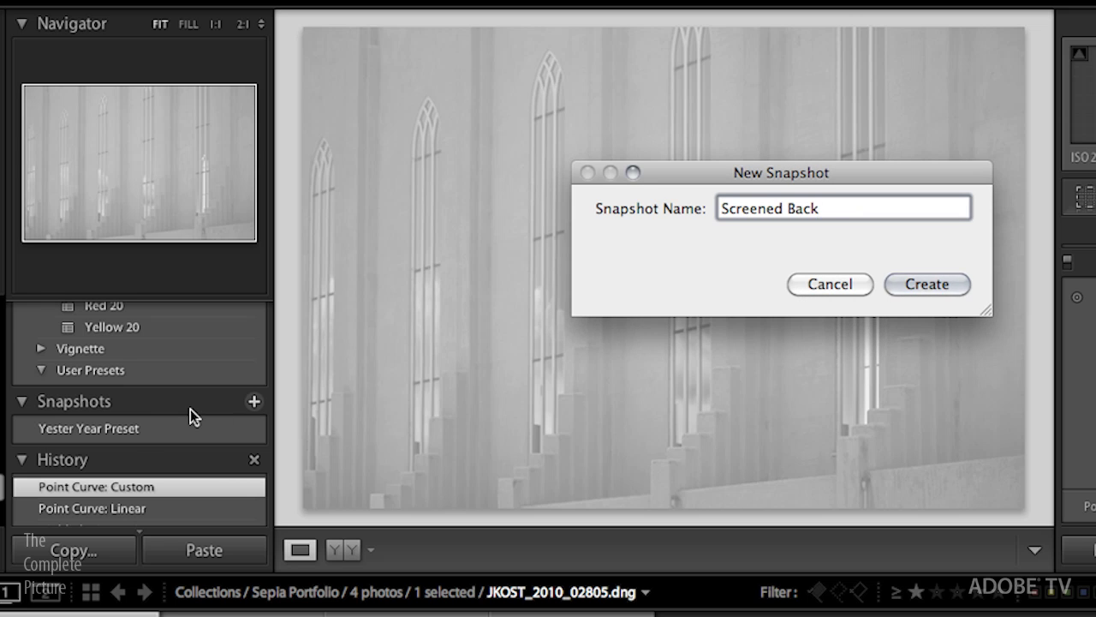
key("Return")
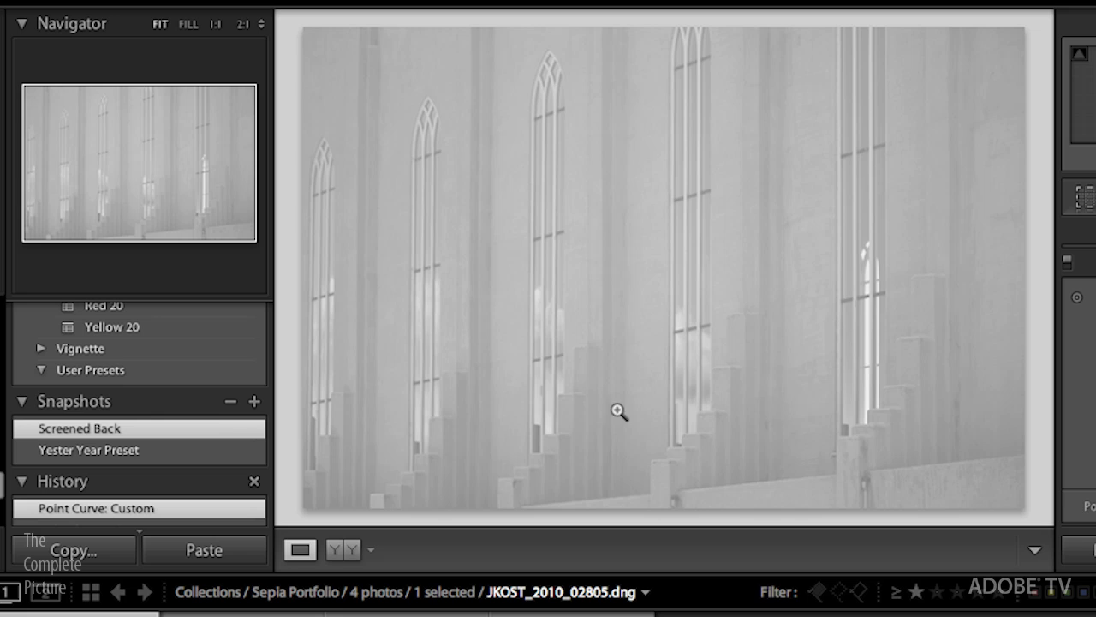
left_click(203, 448)
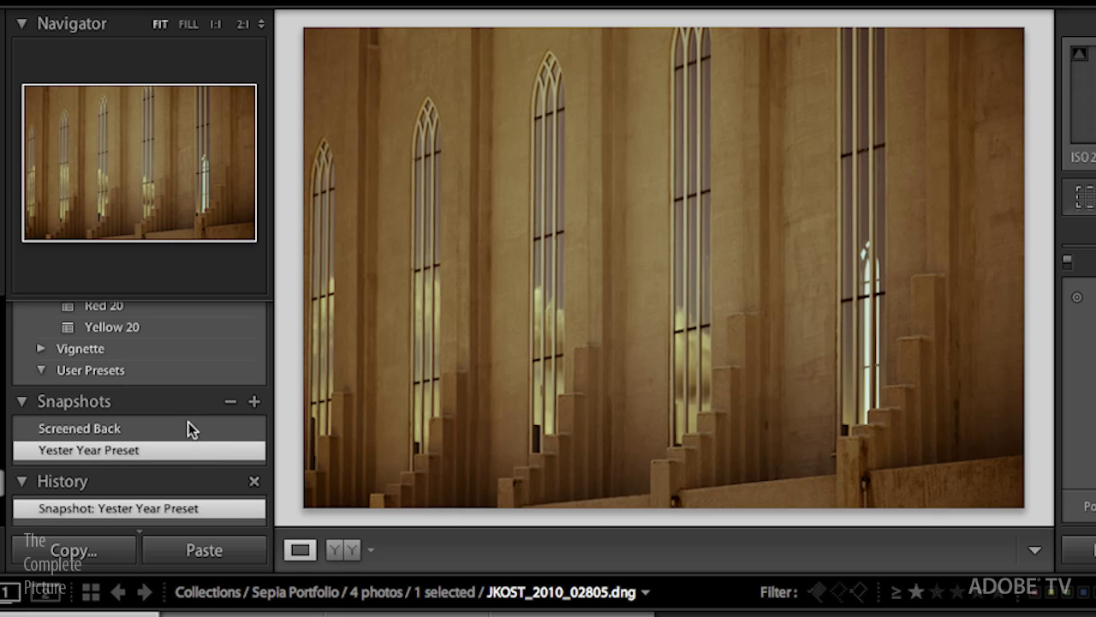
left_click(187, 428)
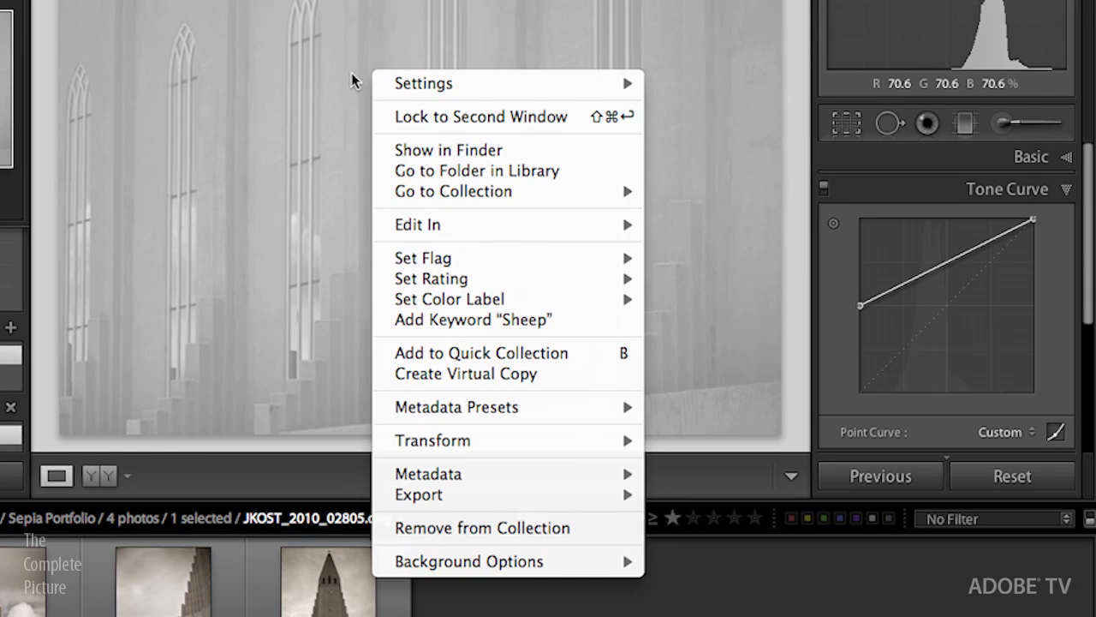
Use Edit In > Open as Smart Object in Photoshop on the church-window photo
mouse_move(464, 226)
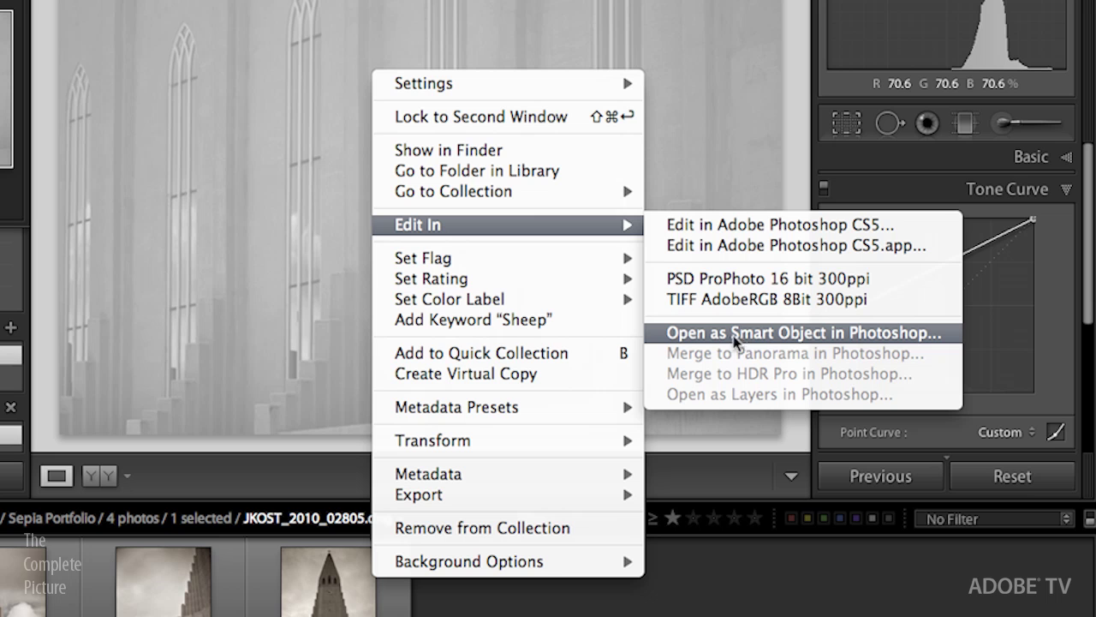
left_click(931, 340)
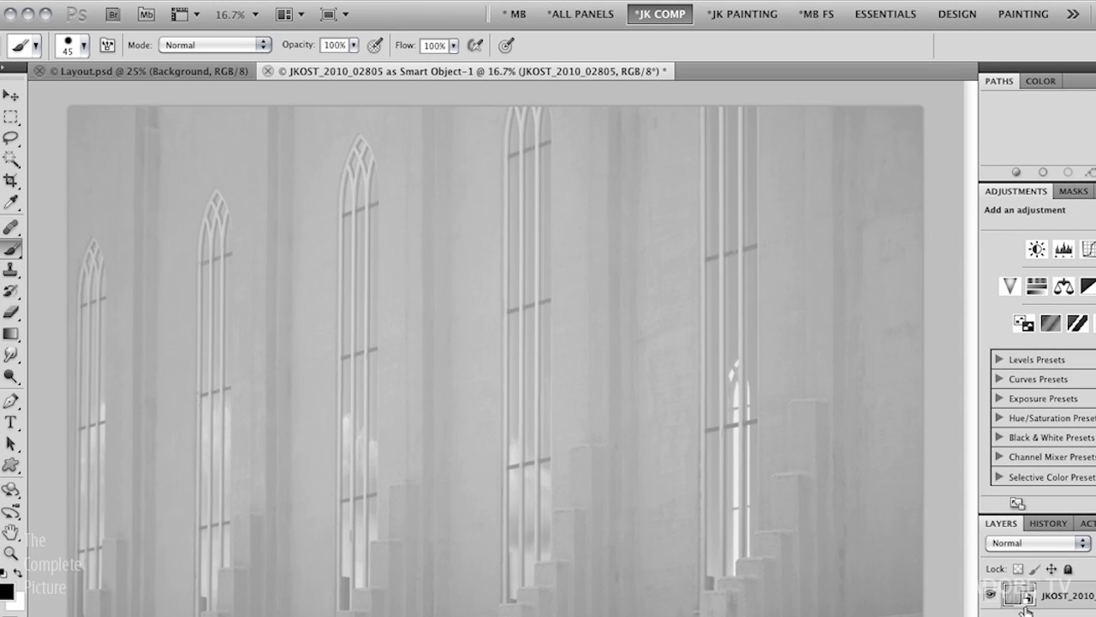
Arrange 2-Up, drag the smart object into Layout.psd, and close the original without saving
left_click(290, 14)
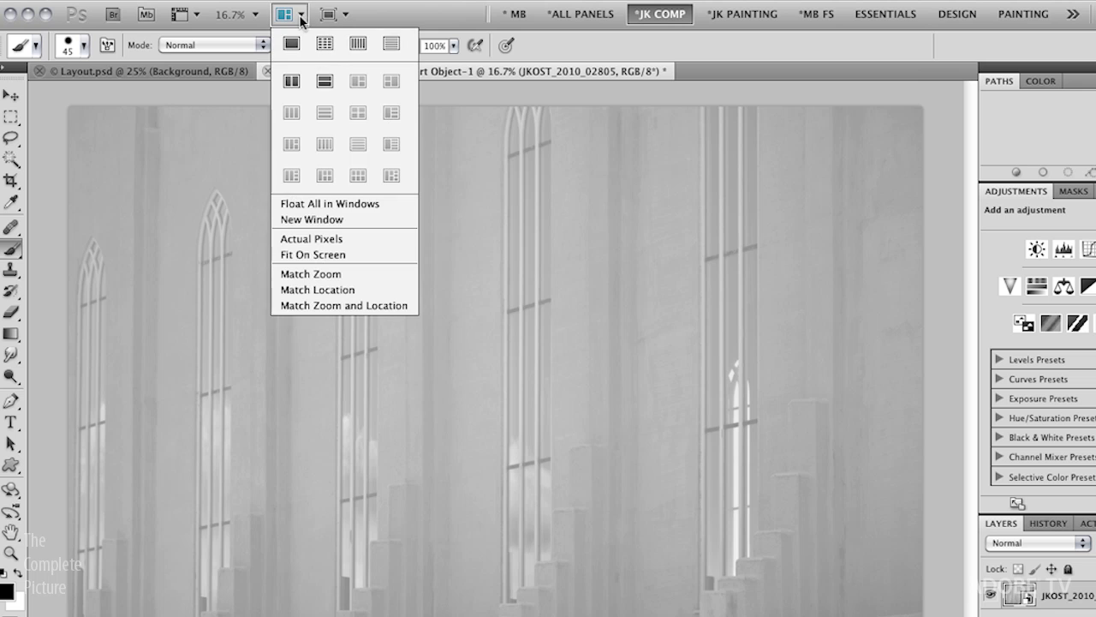
left_click(292, 82)
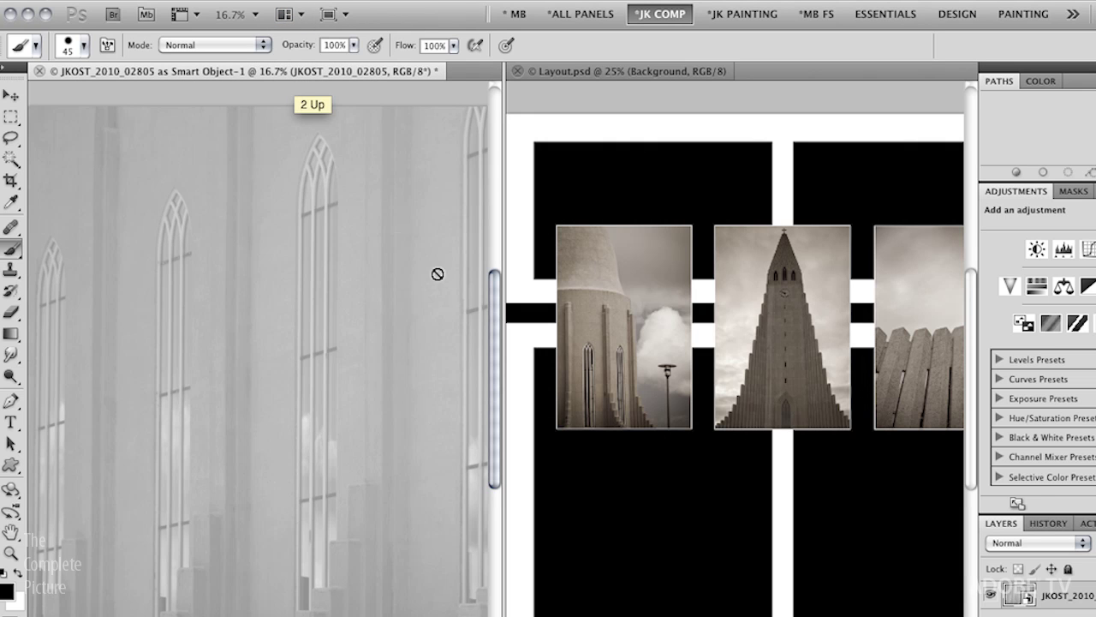
key("v")
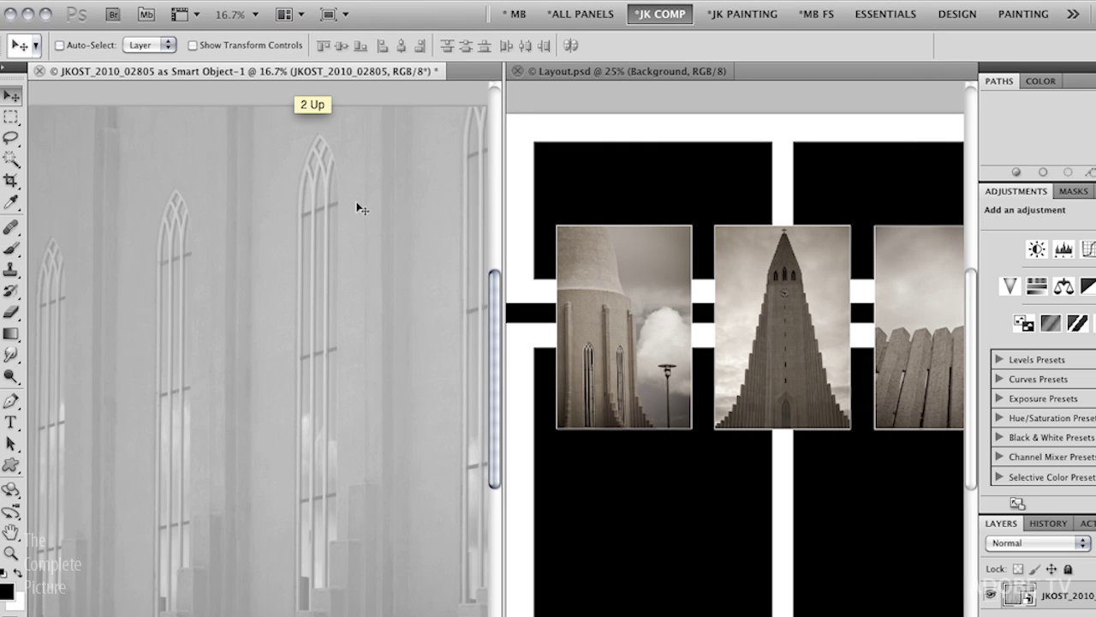
left_click_drag(397, 220, 737, 201)
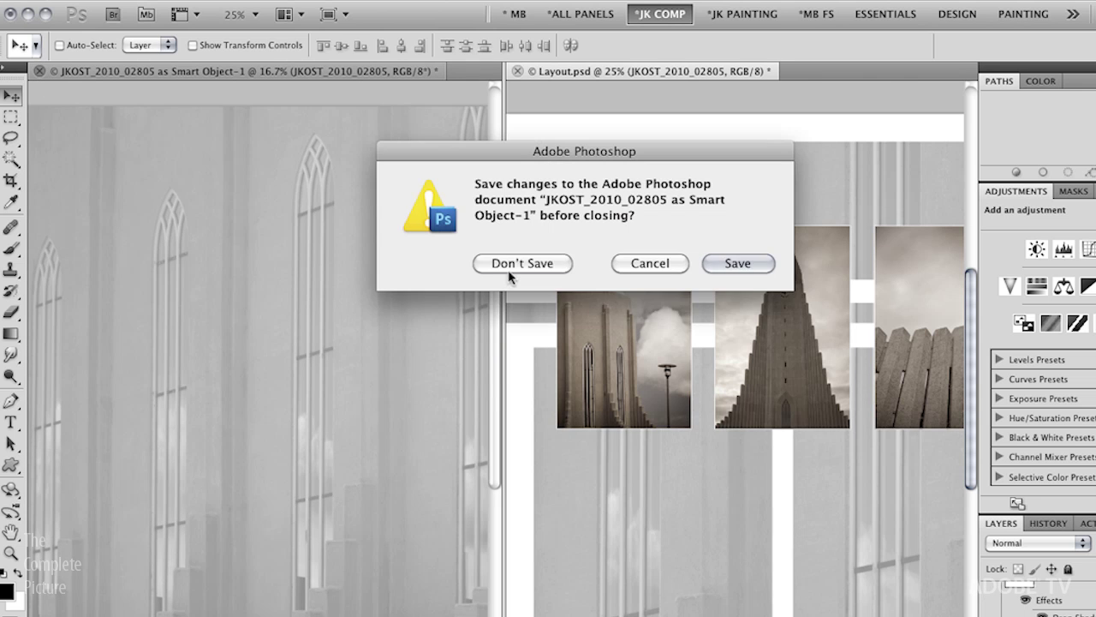
left_click(510, 264)
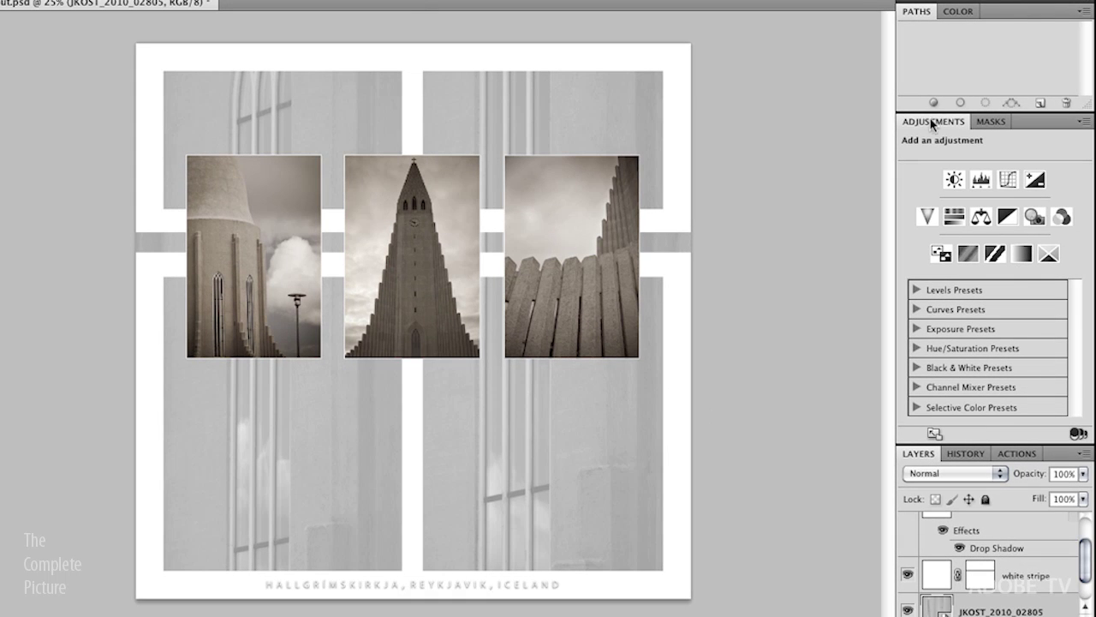
Collapse the Adjustments panel and open the JKOST_2010_02805 smart object layer in Camera Raw
double_click(930, 122)
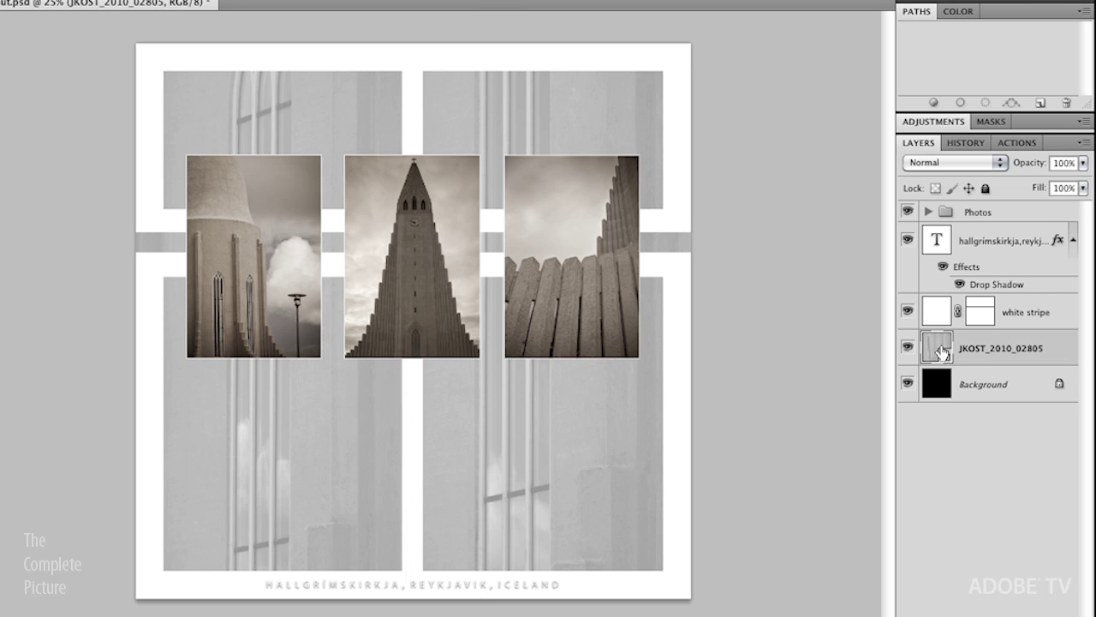
double_click(937, 346)
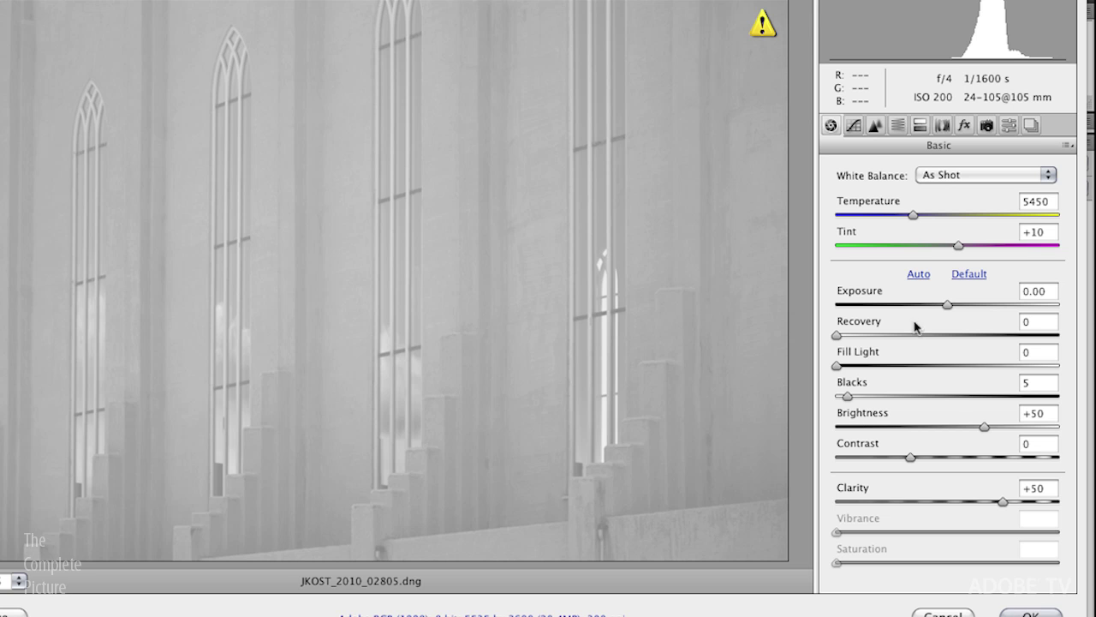
Apply the Yester Year Preset snapshot in Camera Raw, then confirm with OK
left_click(1031, 126)
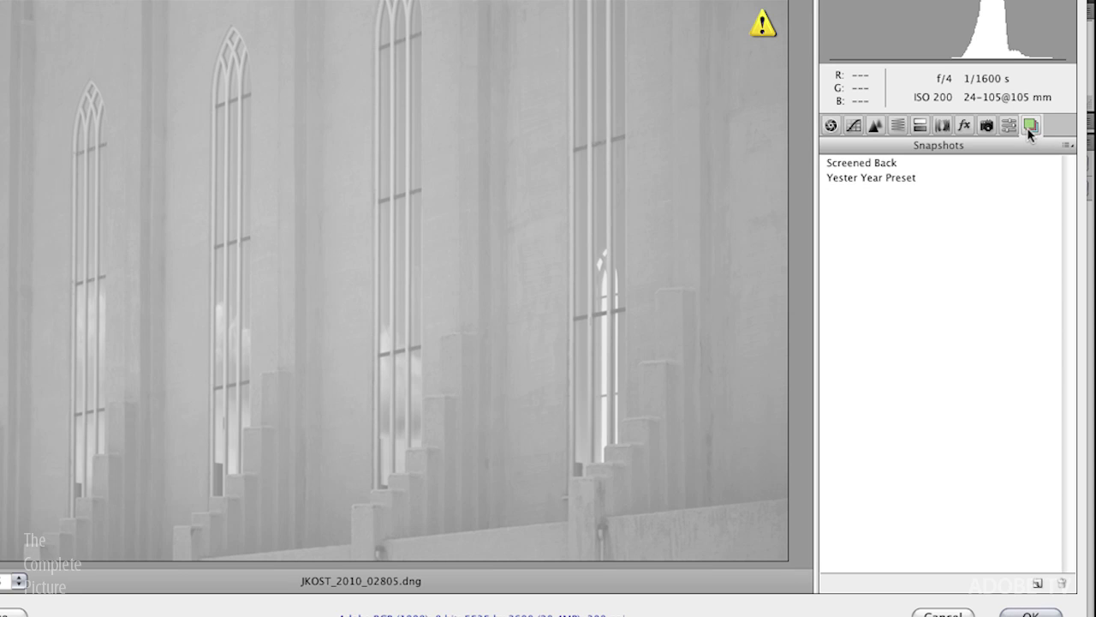
left_click(906, 184)
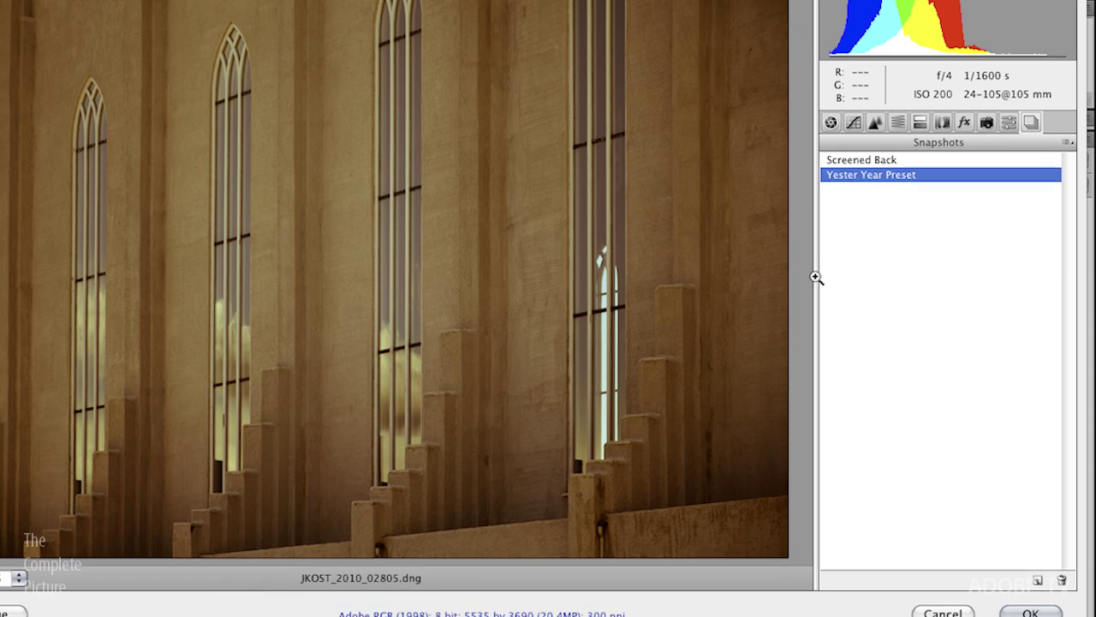
left_click(1028, 613)
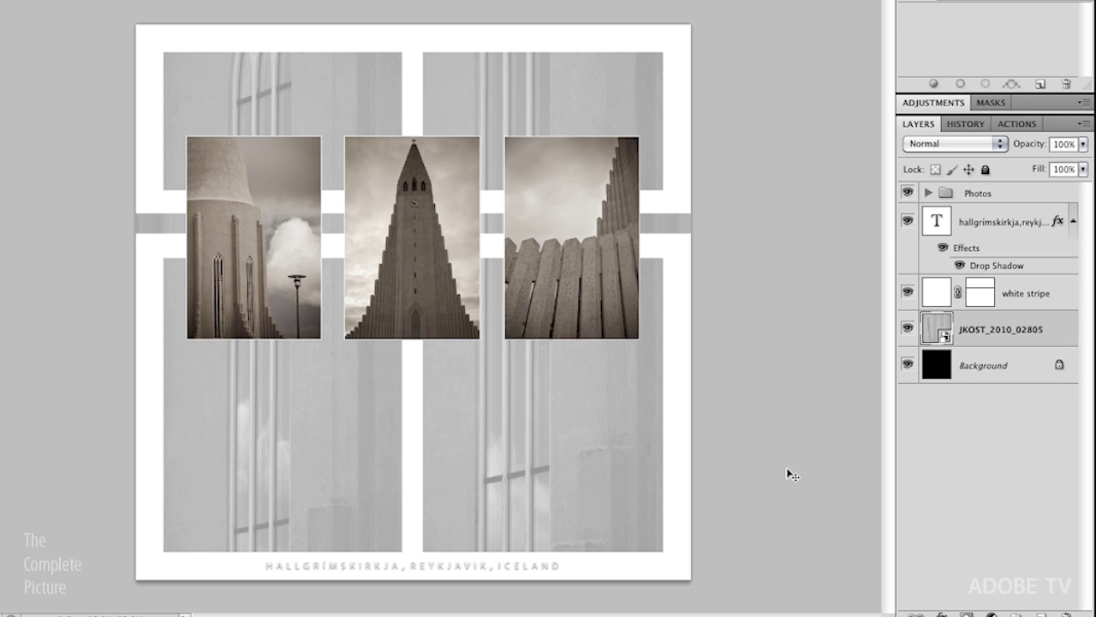
Reopen Camera Raw and pull the tone curve's black point down to add contrast
double_click(937, 328)
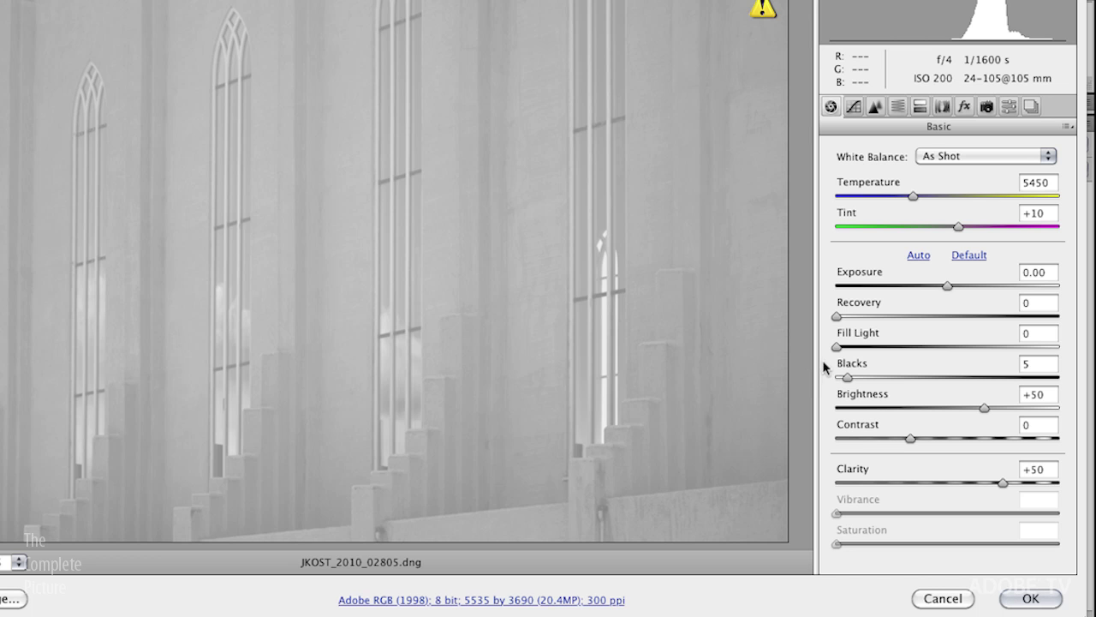
left_click(854, 106)
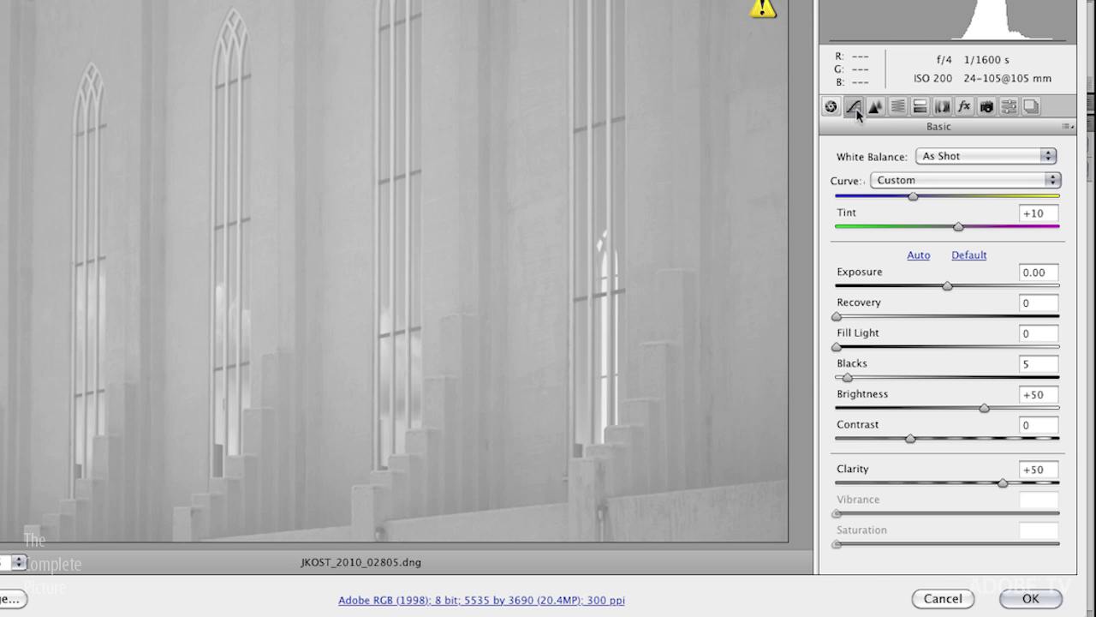
left_click_drag(835, 323, 801, 436)
Set Exposure to +0.55 and tint the shadows teal at Hue 192, Saturation 49
left_click(832, 106)
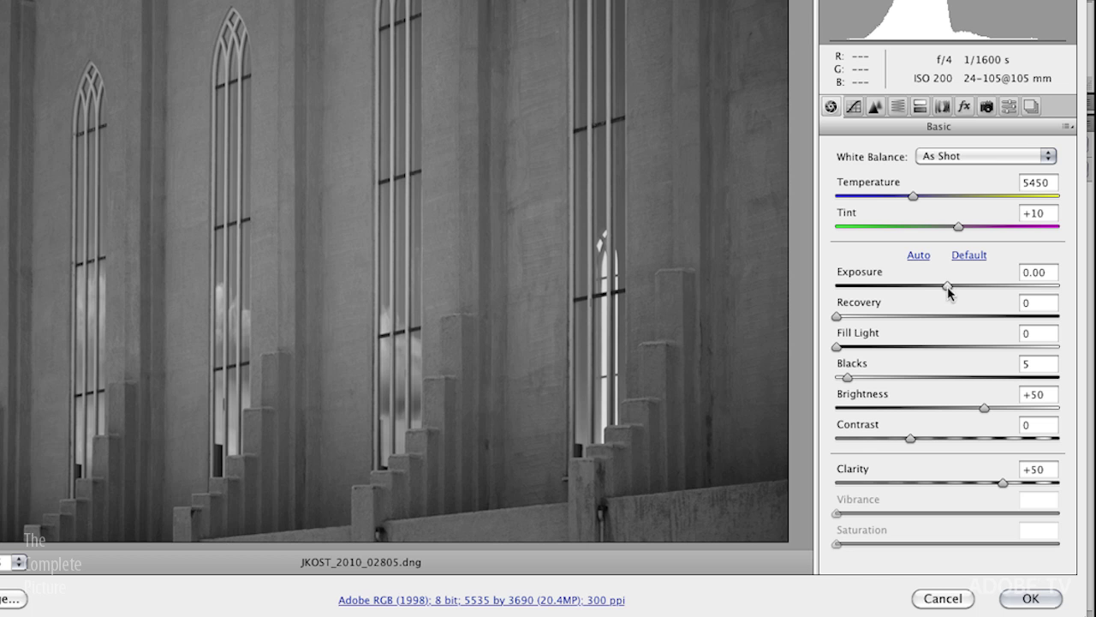
left_click_drag(948, 291, 962, 293)
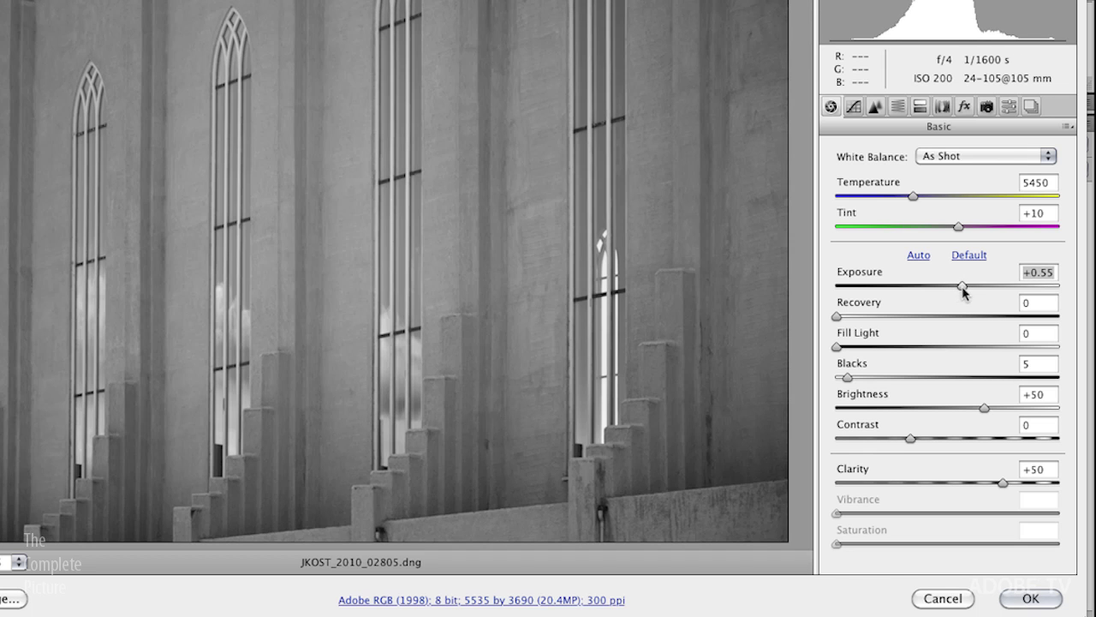
left_click(921, 108)
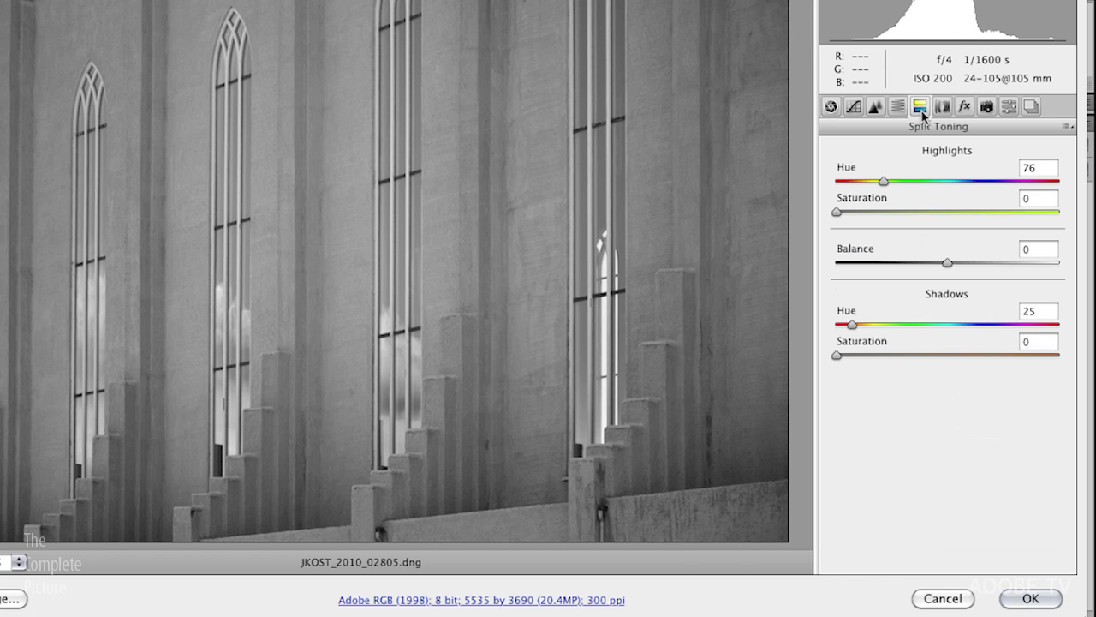
left_click_drag(845, 351, 945, 372)
left_click_drag(860, 325, 948, 336)
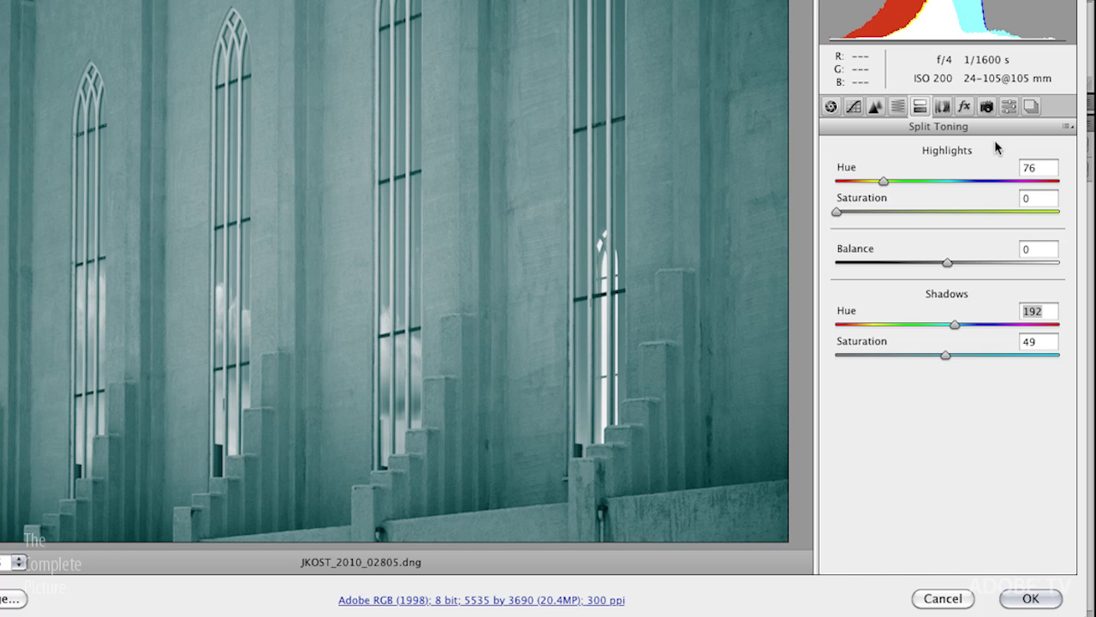
Create a Camera Raw snapshot named 'blue tone' and apply the edits to the smart object
left_click(1030, 106)
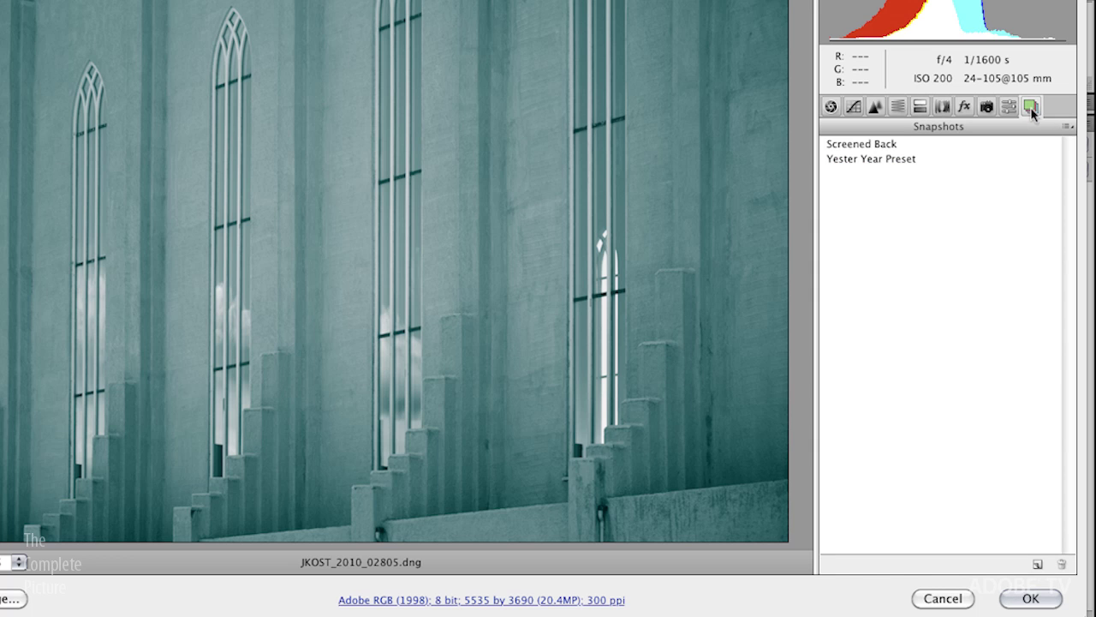
left_click(1037, 565)
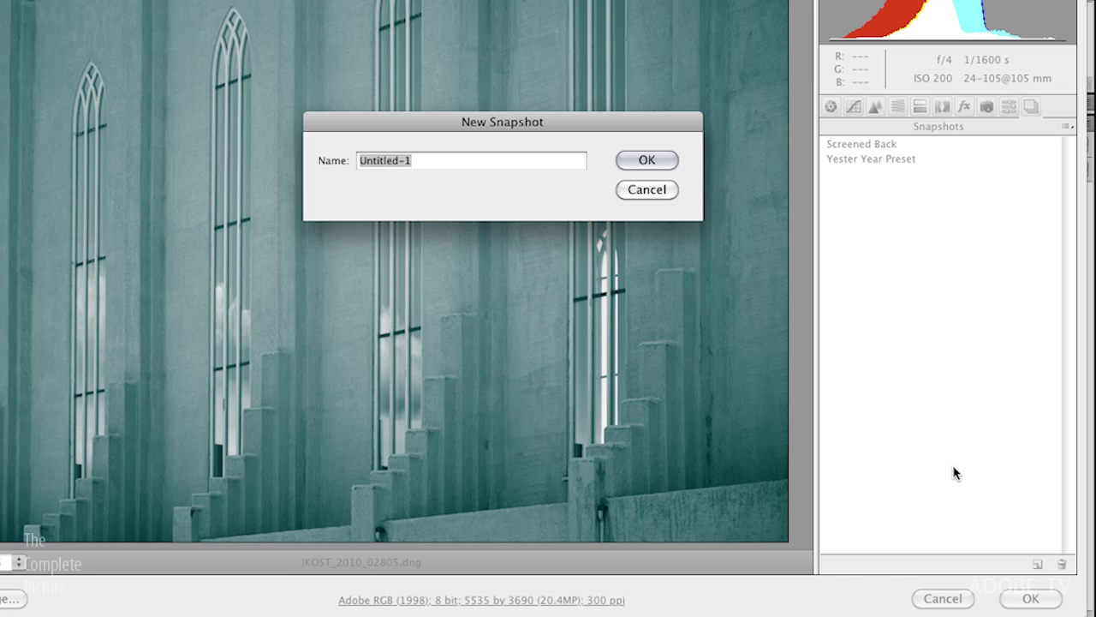
type("blue ")
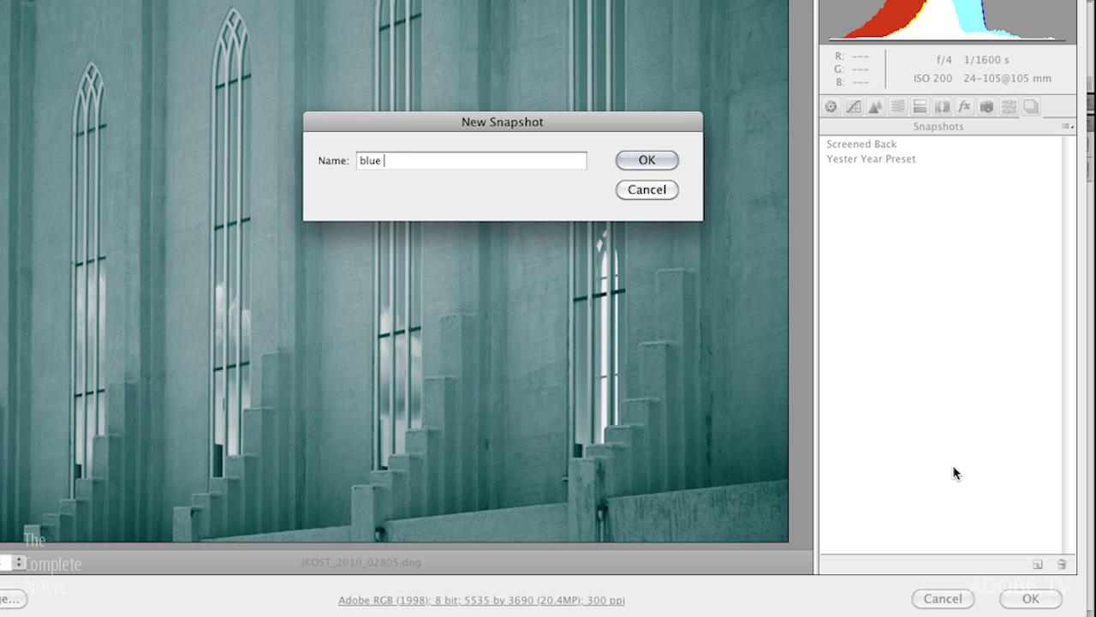
type("tone")
left_click(647, 160)
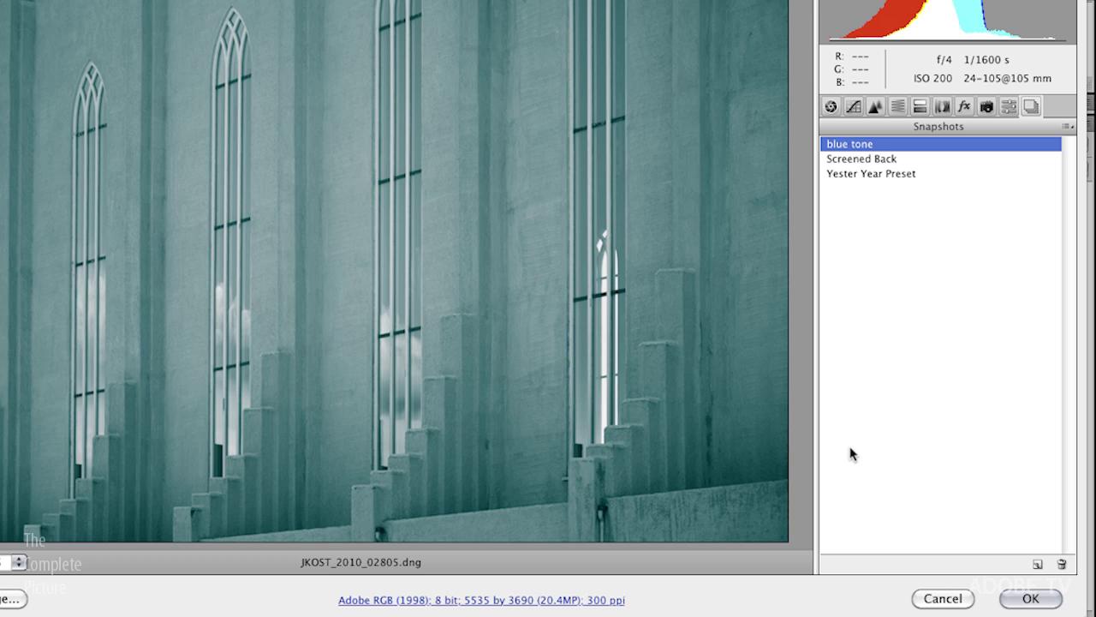
left_click(1031, 598)
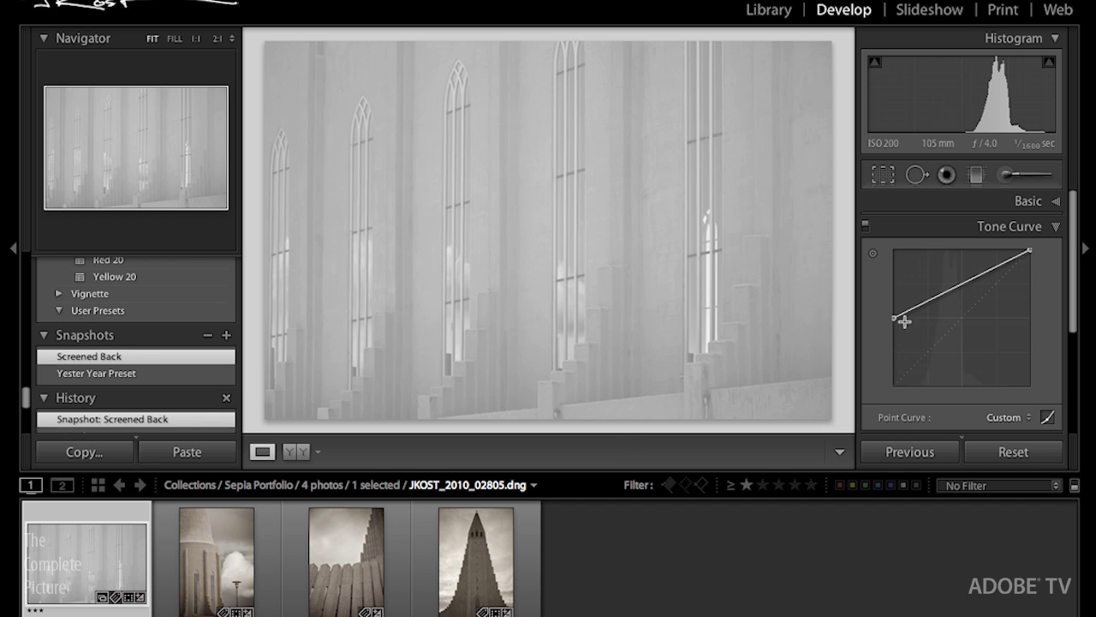
Reset the tone curve to linear, then apply the Auto B/W mix and Purple 20 toning presets
left_click_drag(895, 318, 894, 387)
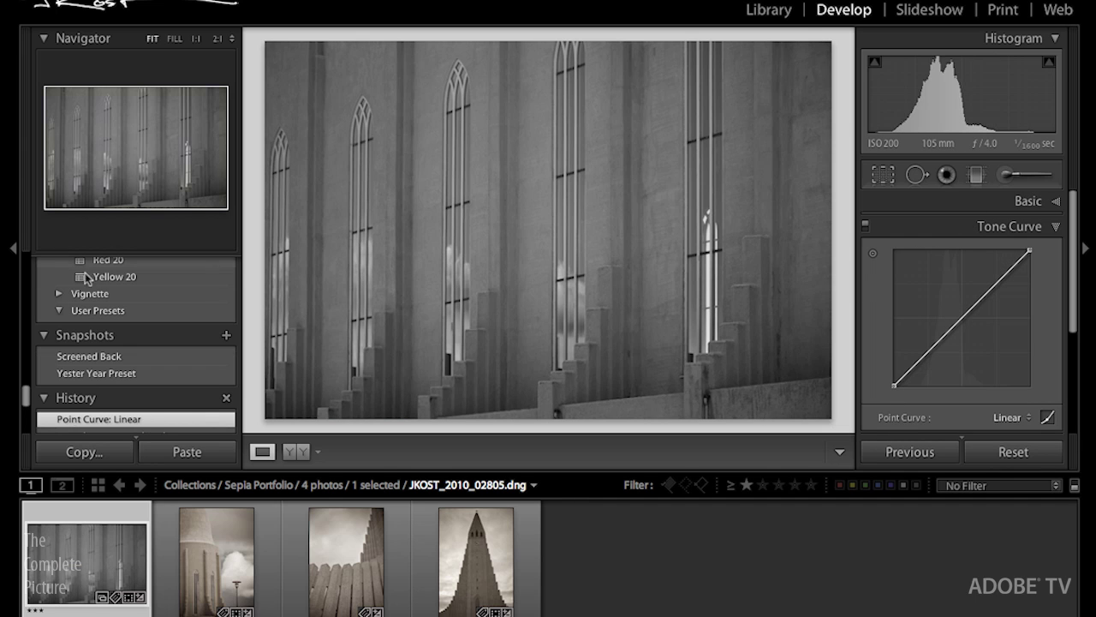
left_click_drag(26, 397, 30, 375)
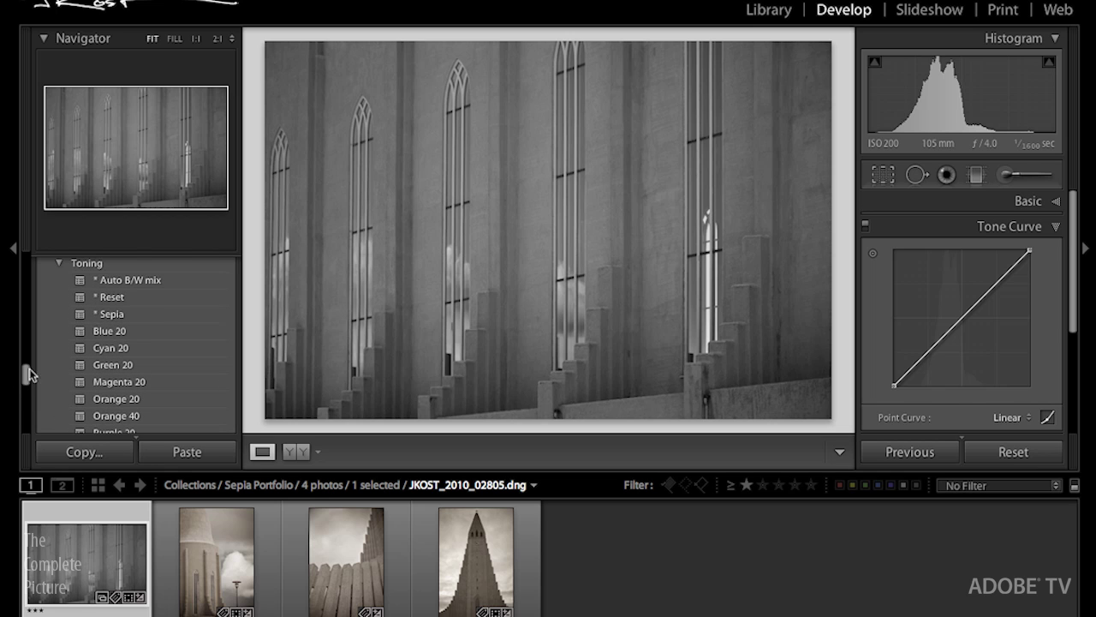
left_click(120, 283)
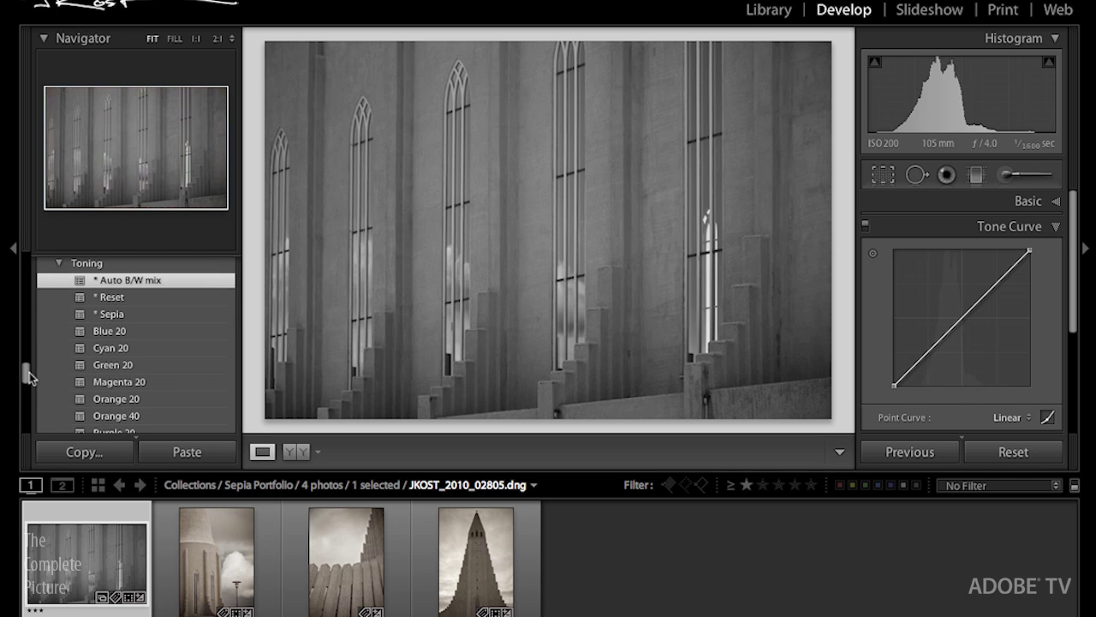
mouse_move(24, 372)
left_mouse_down()
mouse_move(28, 387)
mouse_move(34, 379)
left_mouse_up()
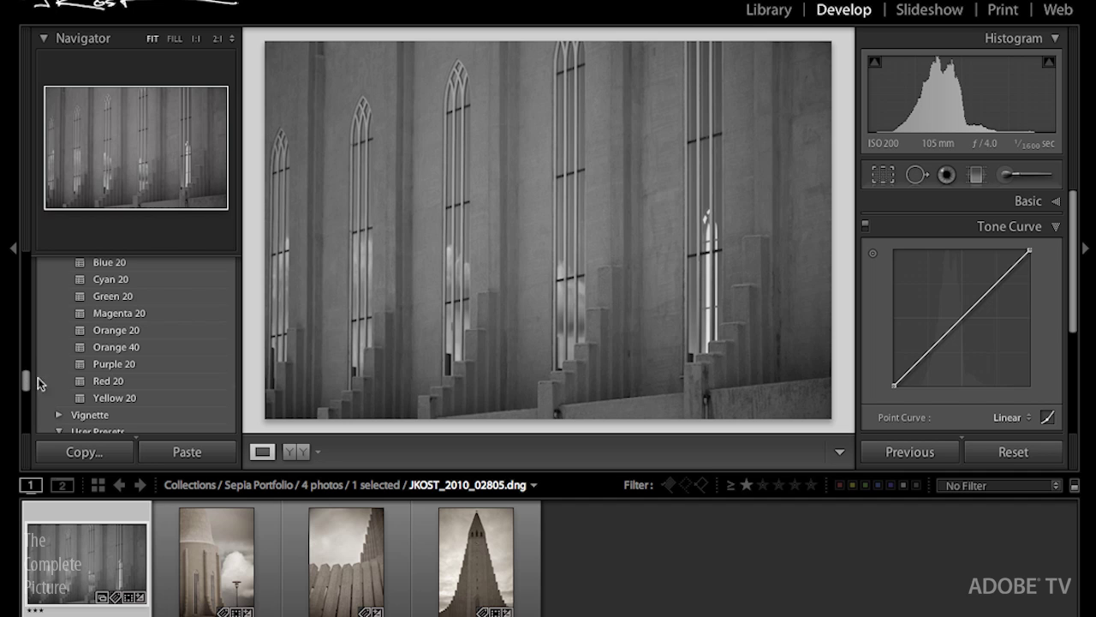
left_click(117, 366)
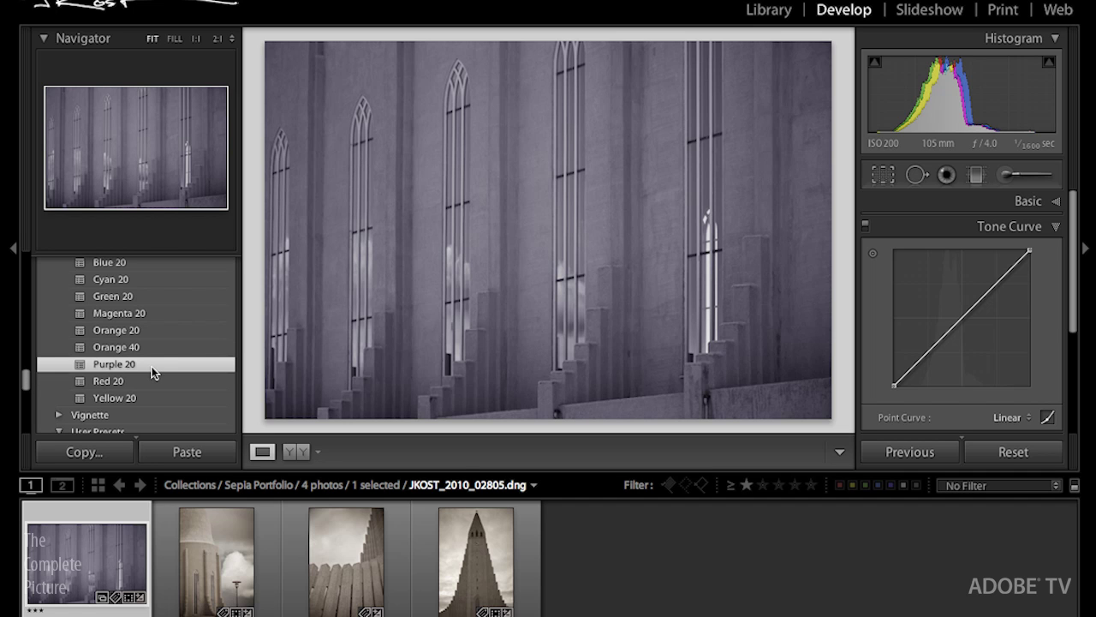
left_click_drag(27, 380, 28, 393)
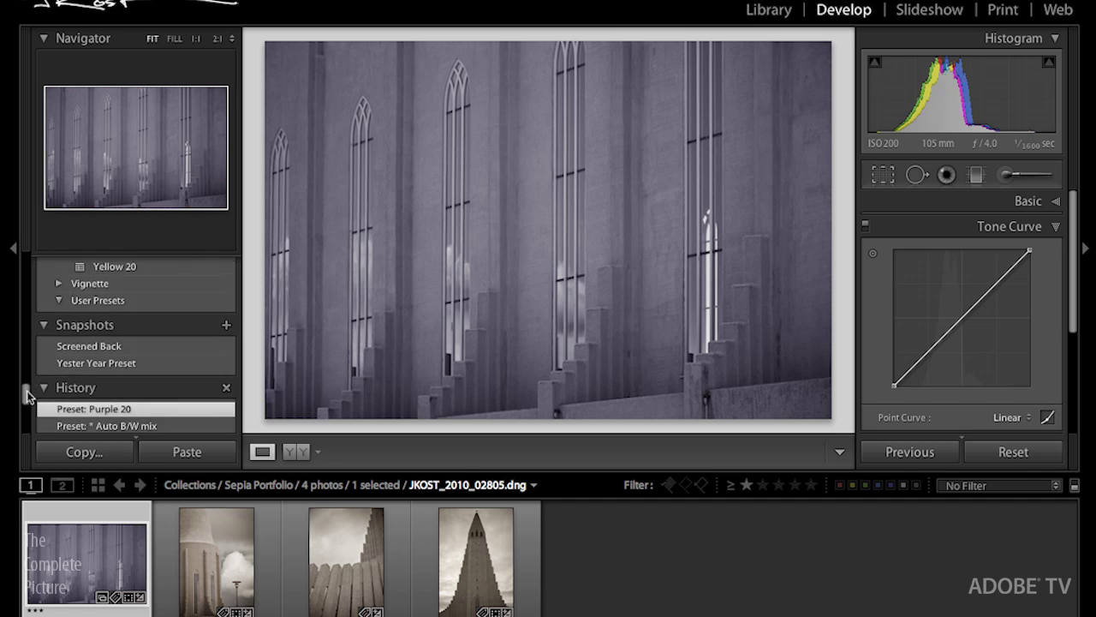
Create a snapshot named 'Purple Tone' of the purple look and switch to Photoshop
left_click(226, 333)
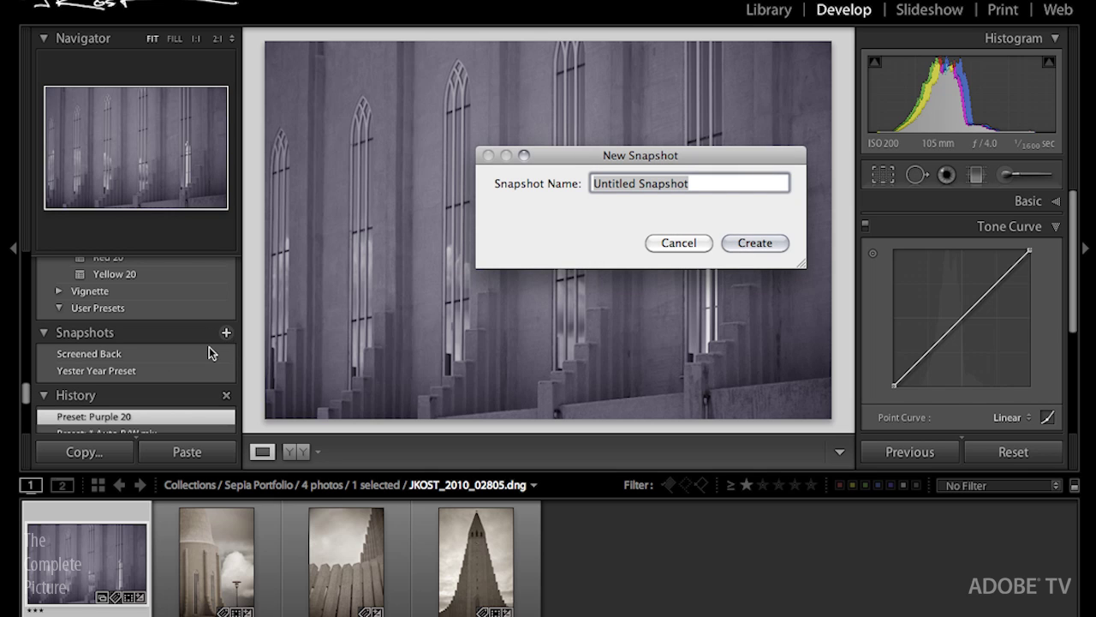
type("Pur")
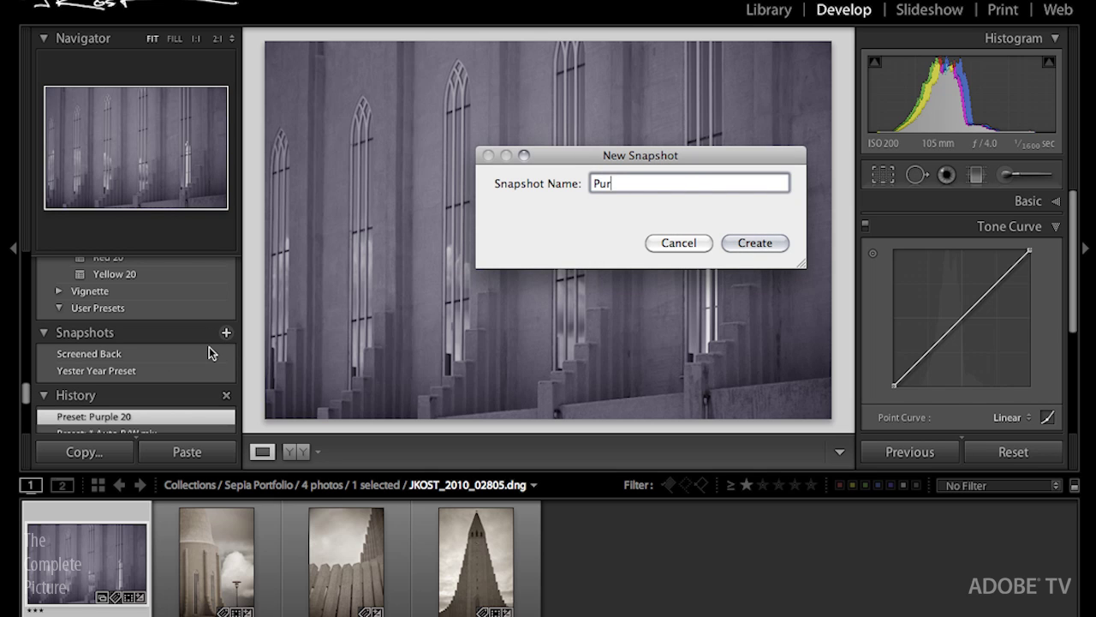
type("ple Tone")
left_click(763, 244)
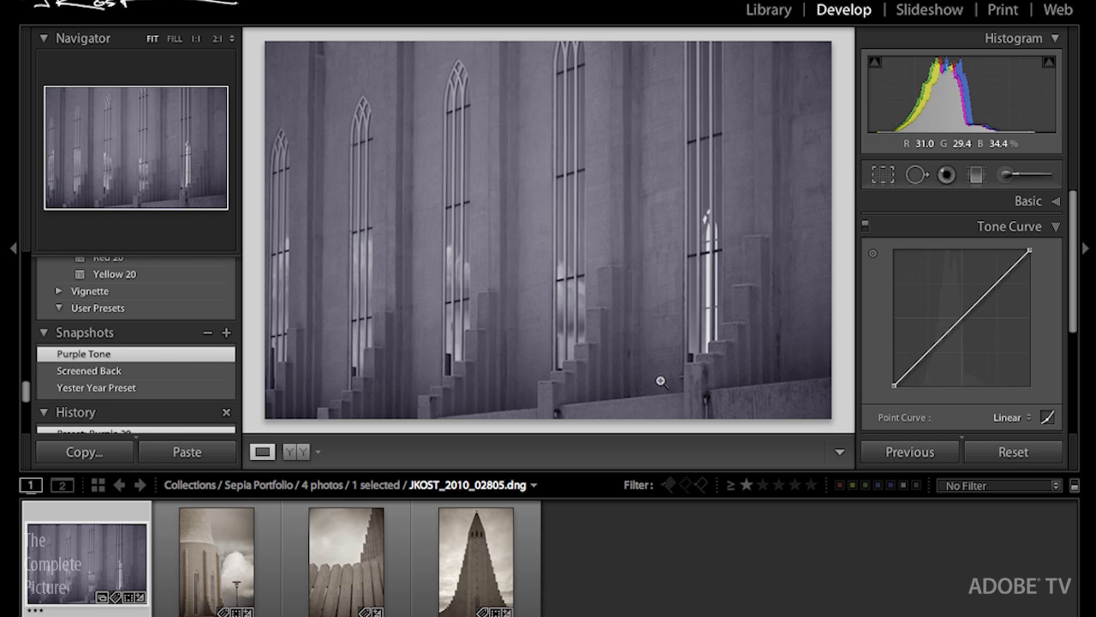
key("super+Tab")
left_click(572, 342)
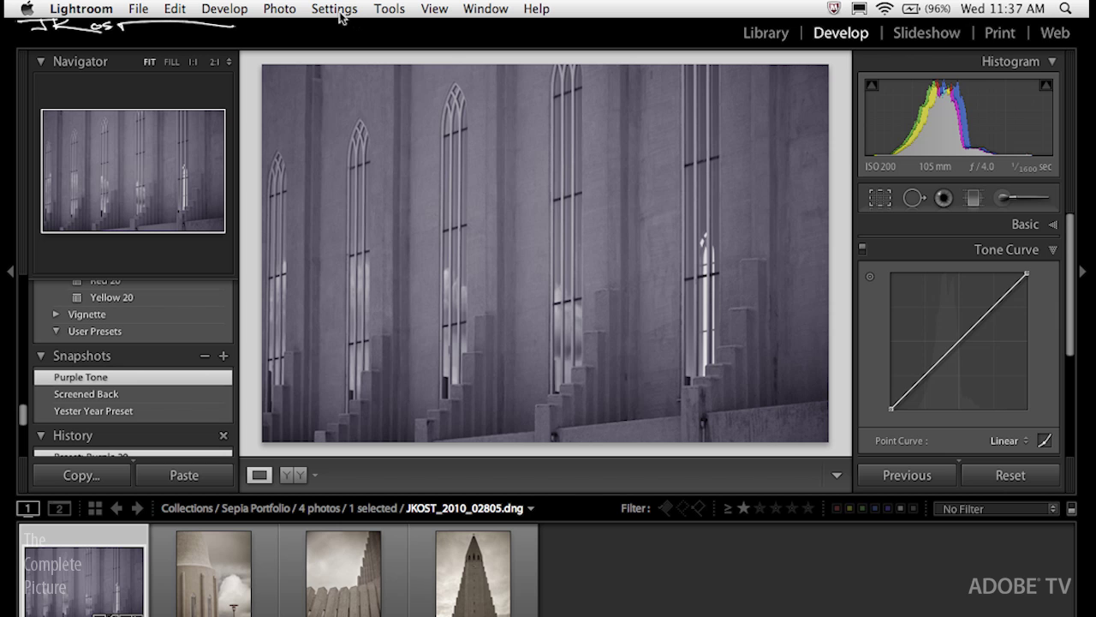
In the Library grid, use the Metadata menu to update the DNG preview and metadata
key("g")
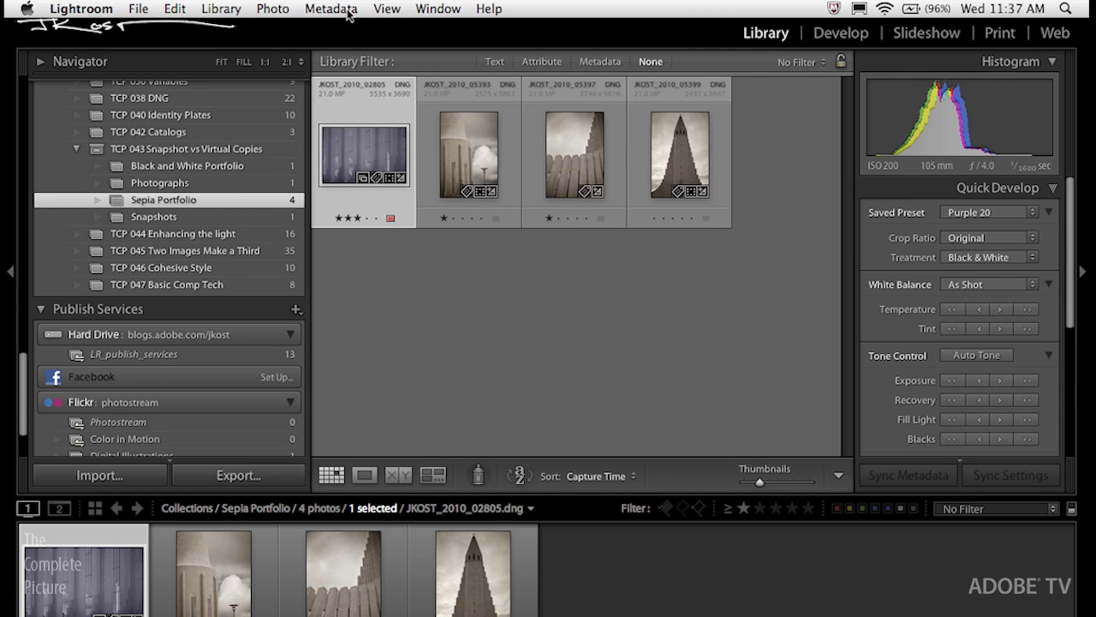
left_click(352, 15)
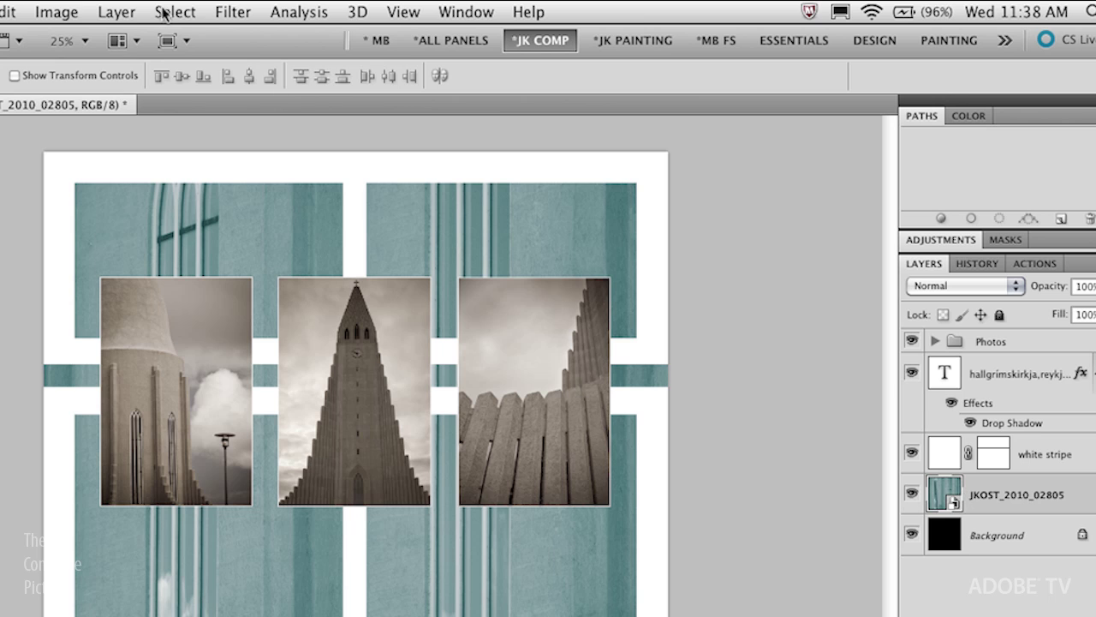
Run Layer > Smart Objects > Replace Contents on the JKOST_2010_02805 layer to bring up the file picker
left_click(124, 14)
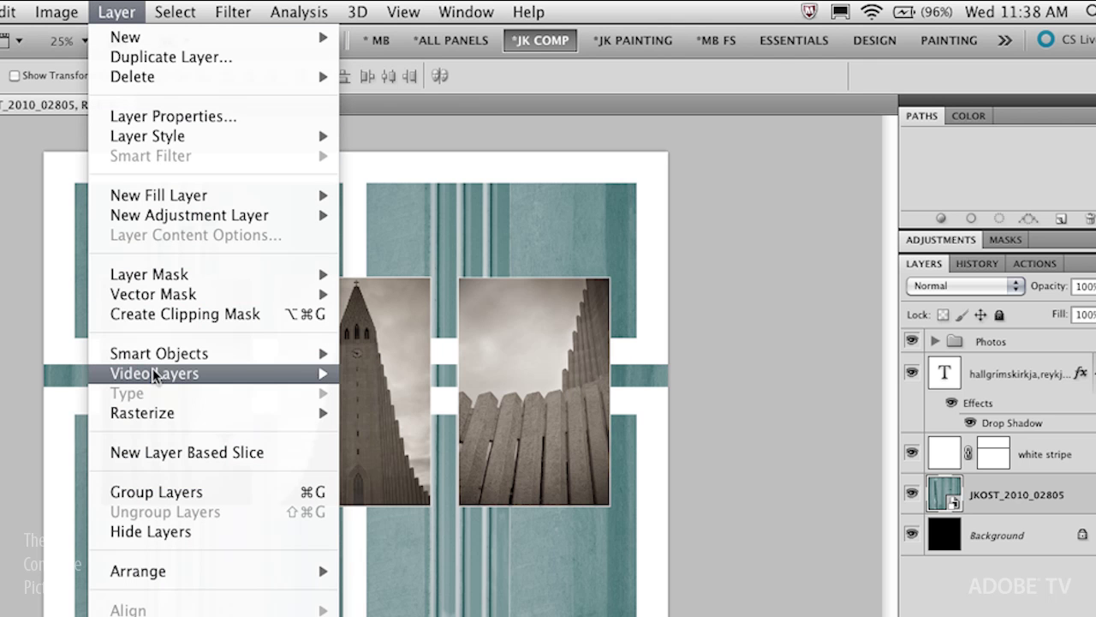
mouse_move(157, 378)
mouse_move(158, 356)
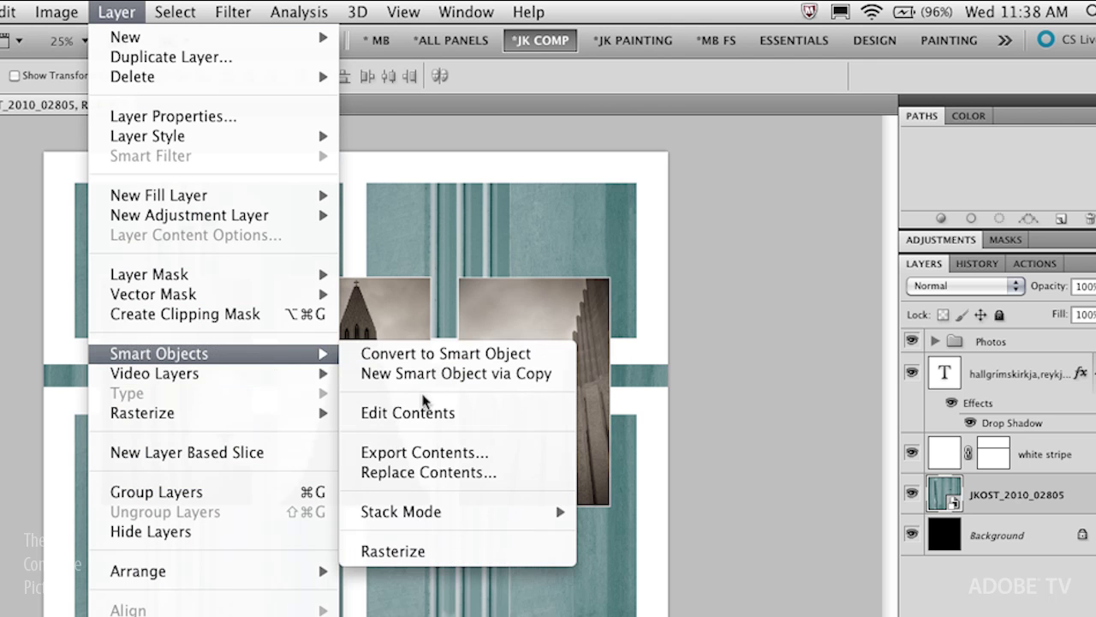
left_click(517, 474)
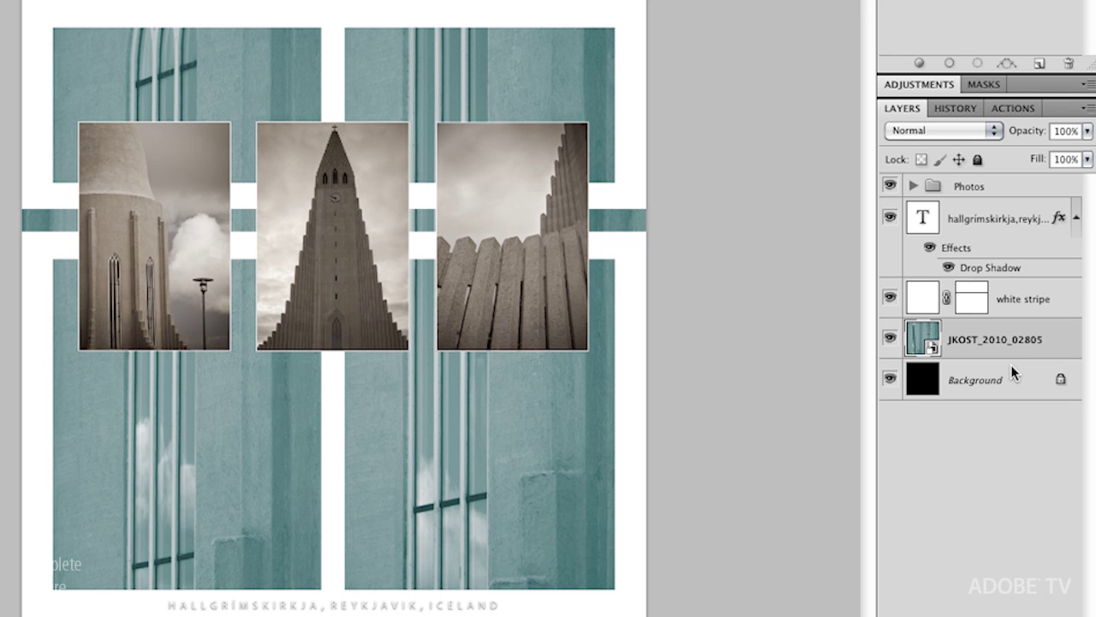
key("super+o")
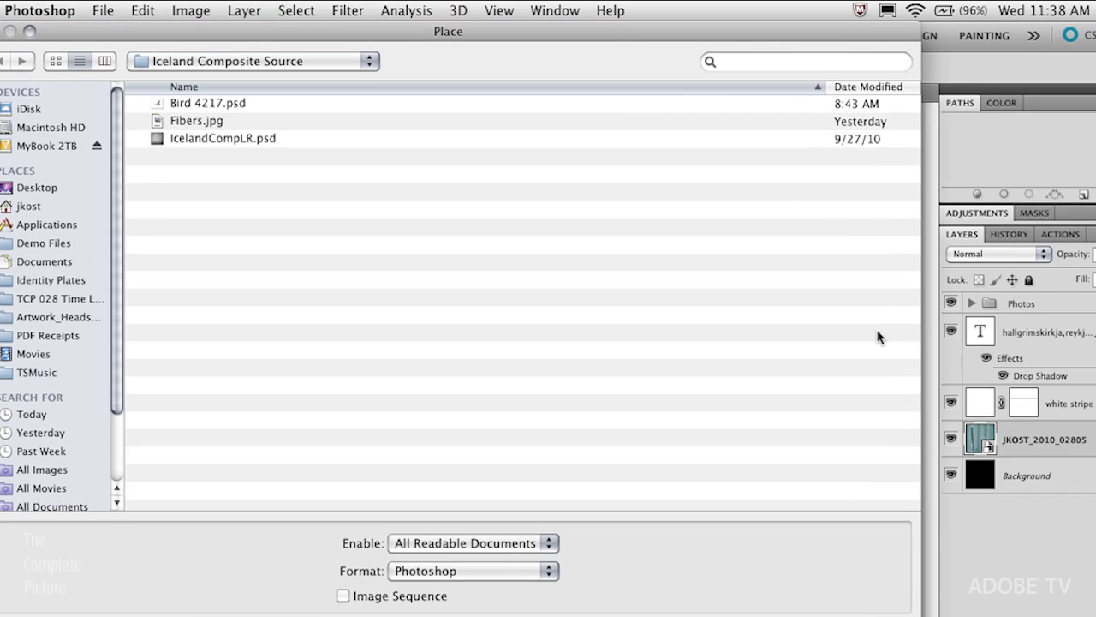
Search for '02805' and place today's JKOST_2010_02805.dng as the replacement
left_click(765, 61)
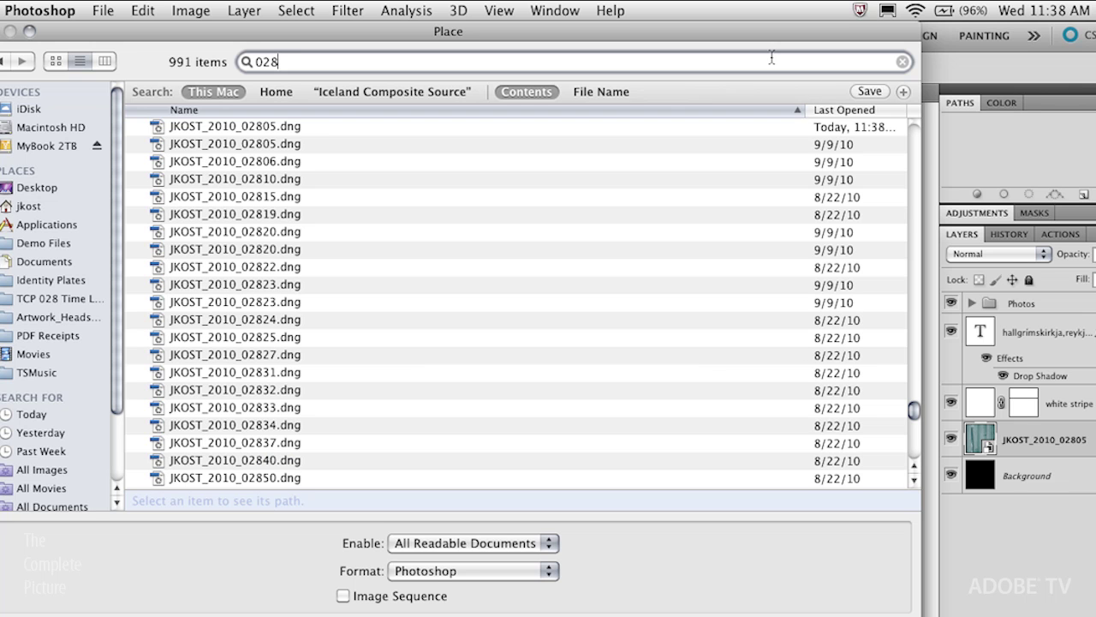
type("02805")
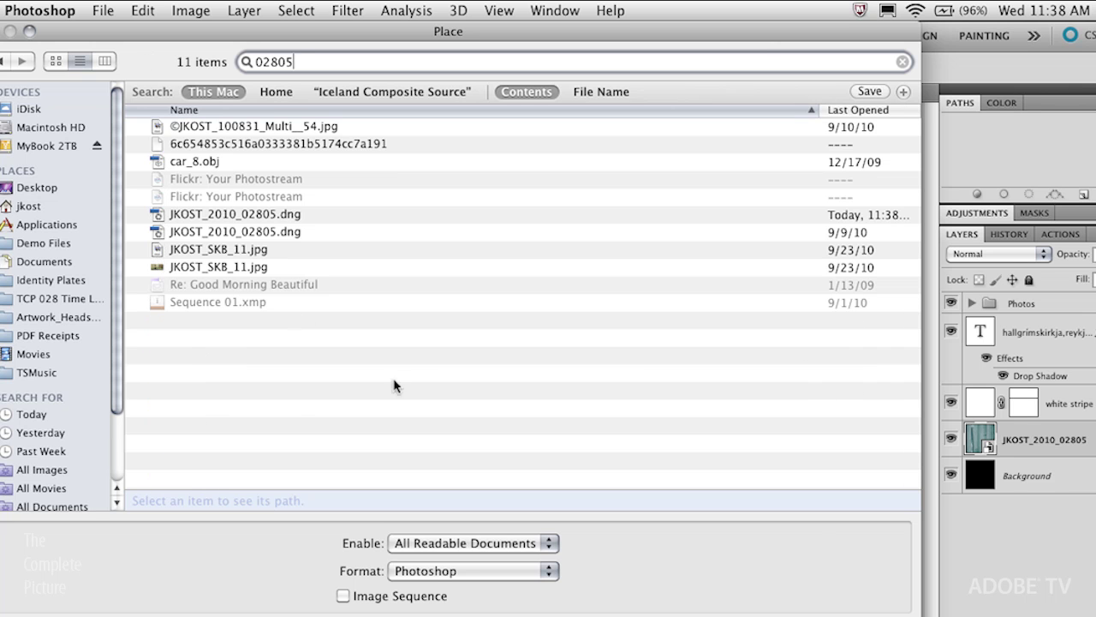
left_click(257, 232)
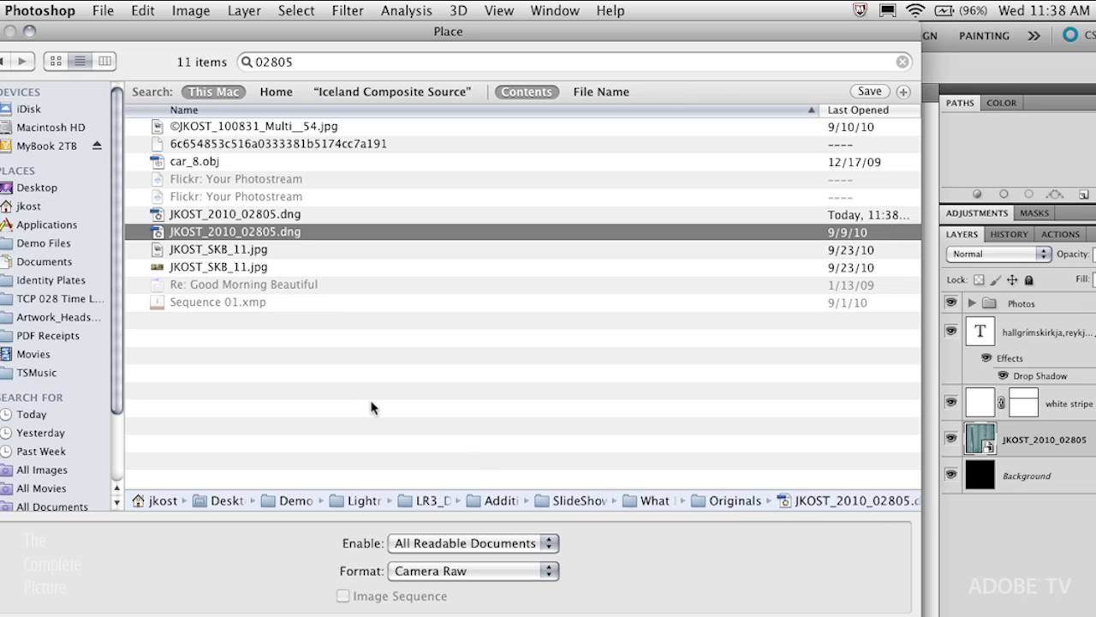
left_click(231, 215)
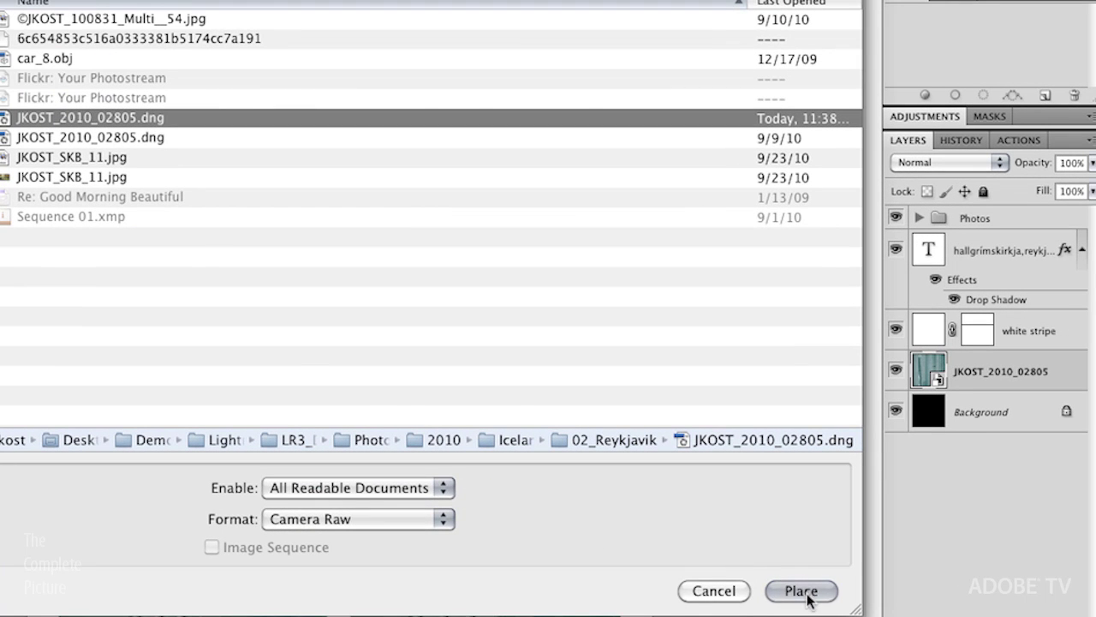
left_click(801, 591)
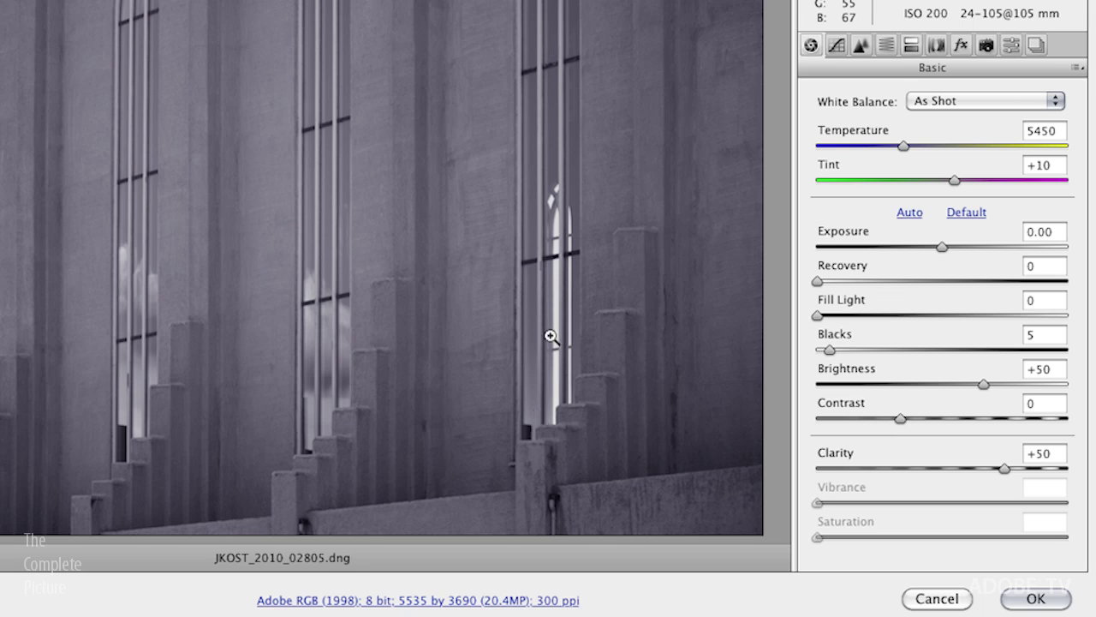
Confirm the Purple Tone, Screened Back and Yester Year Preset snapshots in Camera Raw, then accept with OK
left_click(1028, 50)
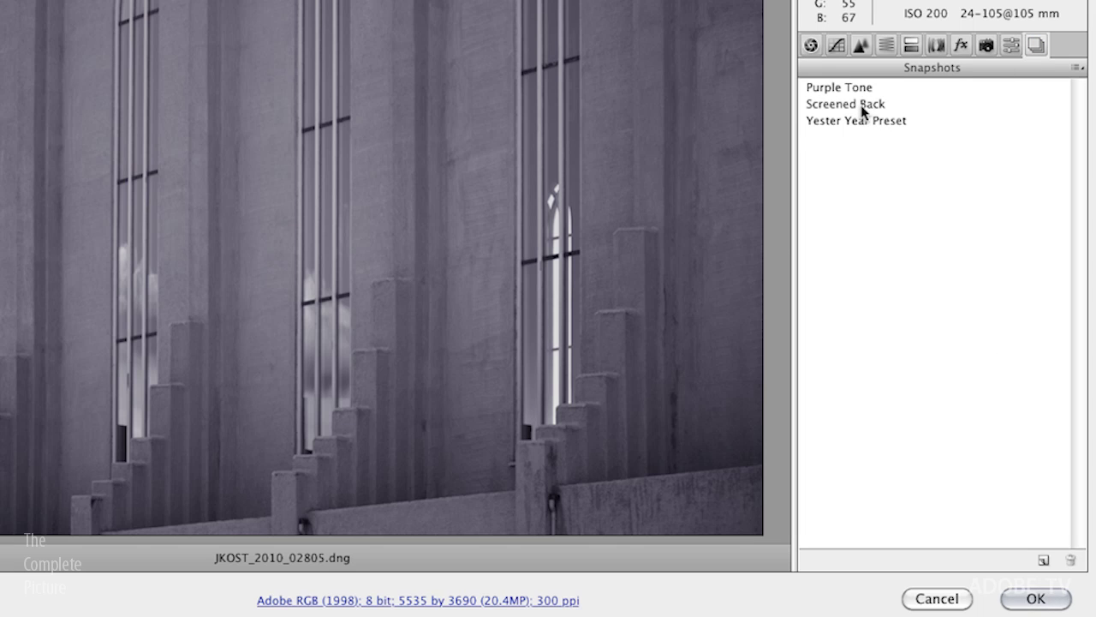
left_click(1036, 598)
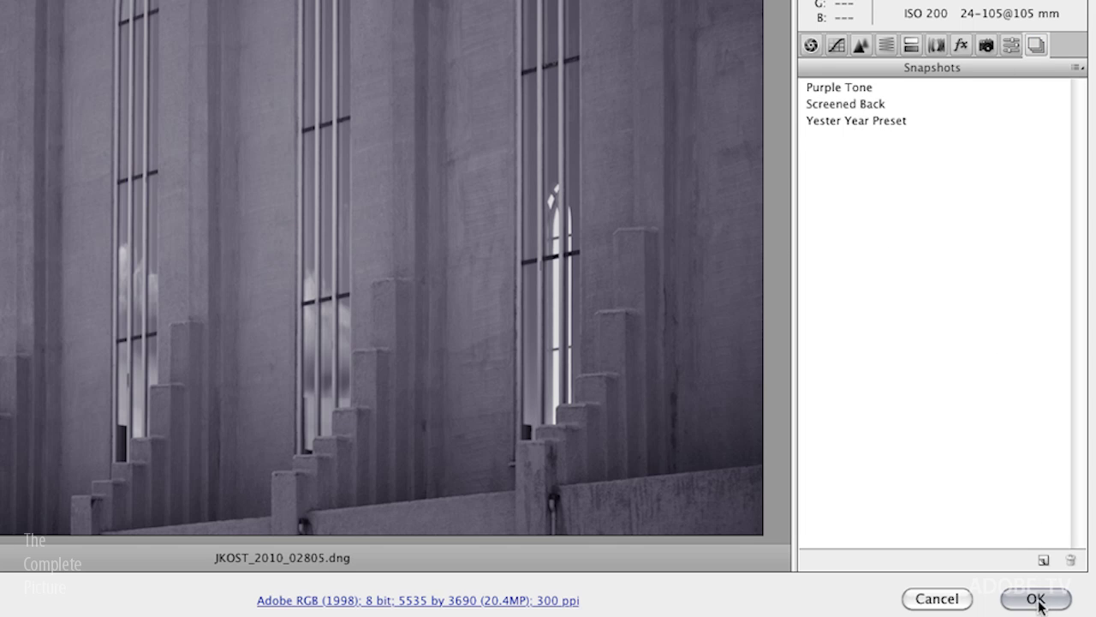